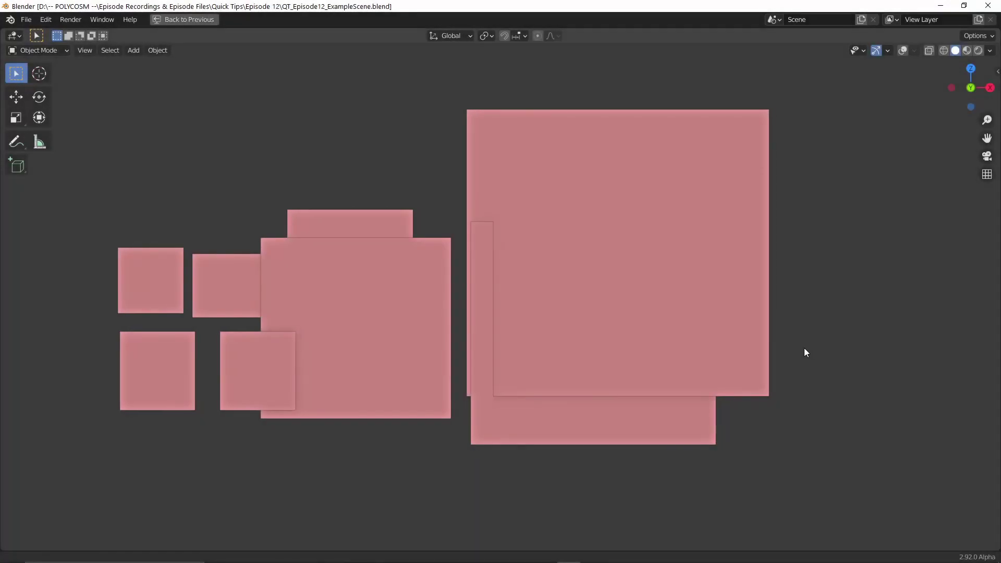
View the example scene's image planes straight on and switch the viewport to rendered shading.
{"action": "scroll", "coordinate": [788, 362], "scroll_direction": "down", "scroll_amount": 4}
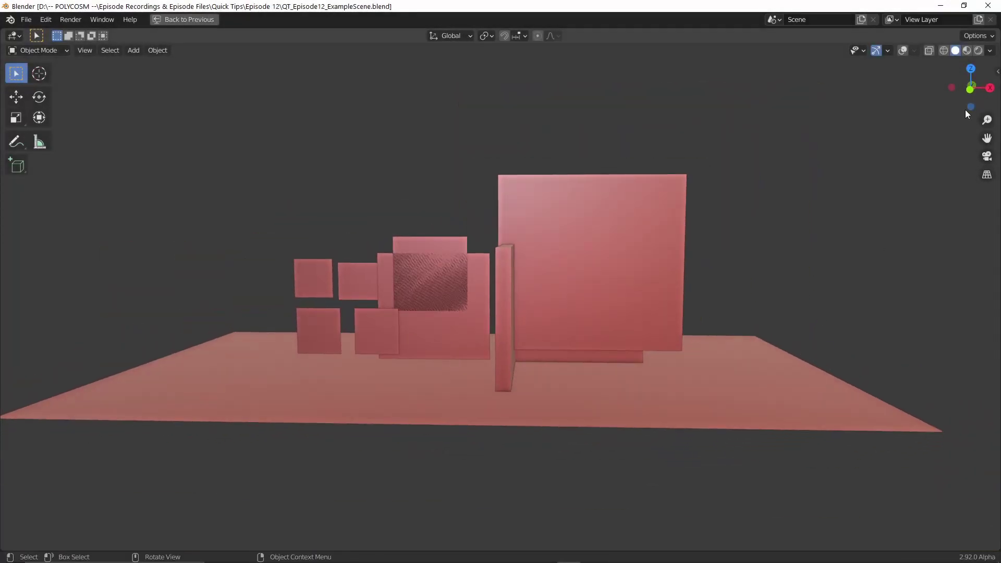
{"action": "left_click", "coordinate": [970, 90]}
{"action": "scroll", "coordinate": [756, 208], "scroll_direction": "up", "scroll_amount": 2}
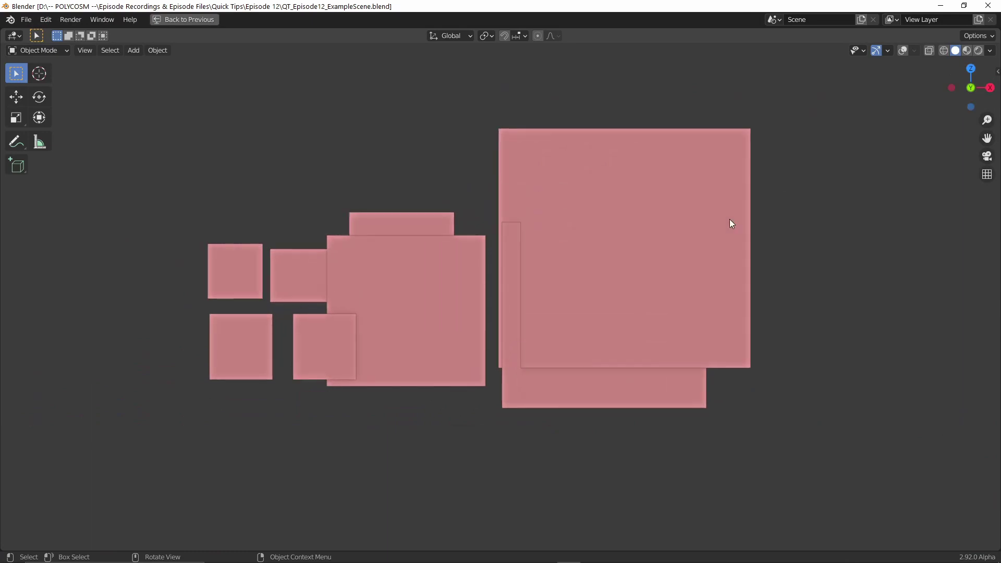
{"action": "left_click", "coordinate": [979, 51]}
{"action": "scroll", "coordinate": [723, 285], "scroll_direction": "up", "scroll_amount": 2}
{"action": "middle_click_drag", "start_coordinate": [459, 321], "coordinate": [666, 298], "text": "shift"}
{"action": "scroll", "coordinate": [716, 306], "scroll_direction": "up", "scroll_amount": 3}
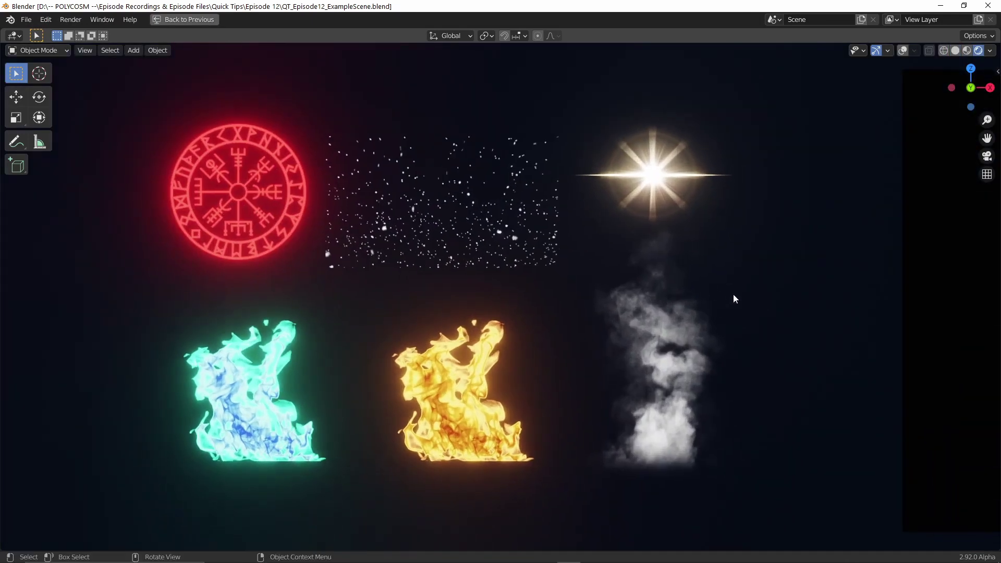
{"action": "middle_click_drag", "start_coordinate": [744, 301], "coordinate": [774, 295], "text": "shift"}
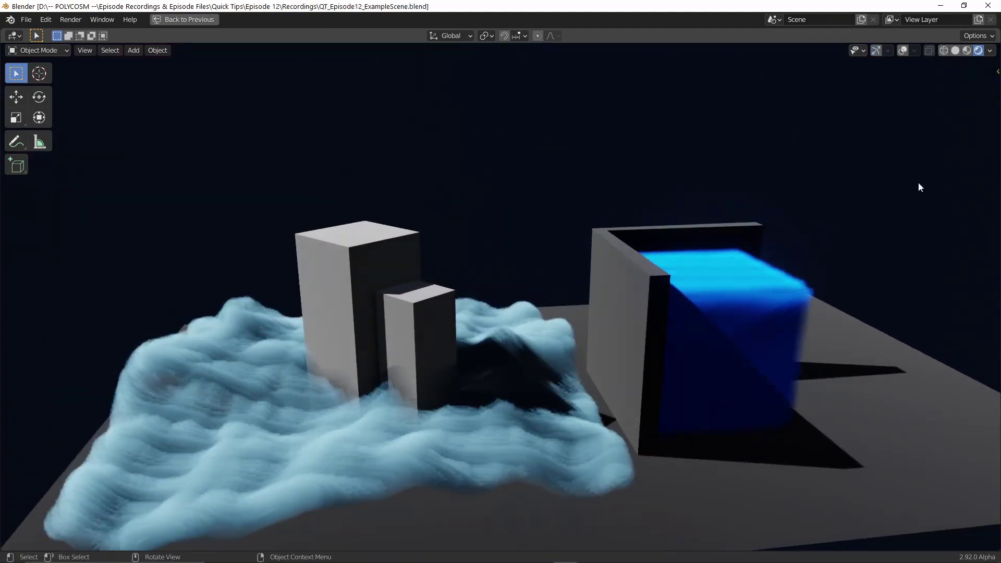
Rotate the selected object near the glowing blue volume in the fog scene.
{"action": "key", "text": "r"}
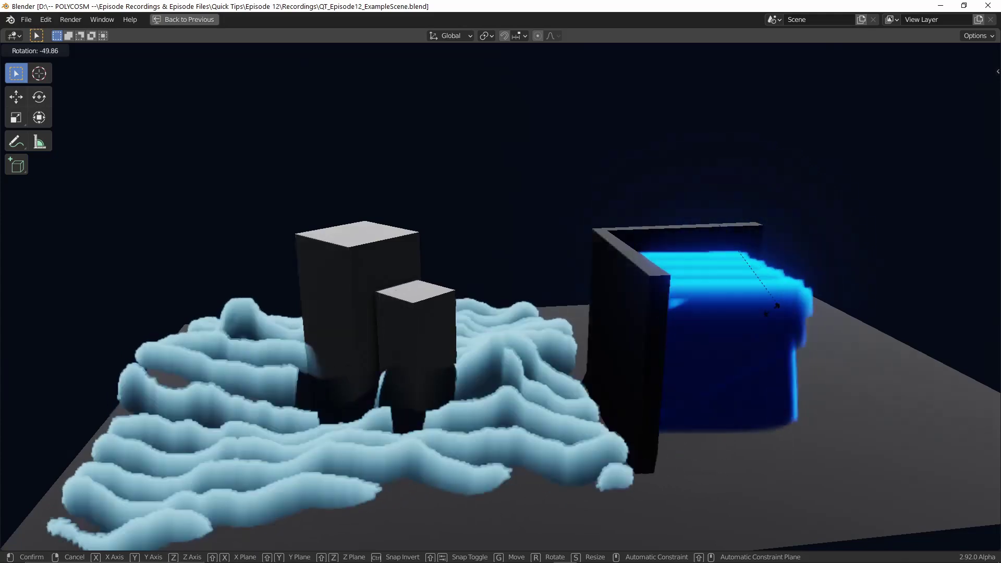
{"action": "left_click", "coordinate": [668, 304]}
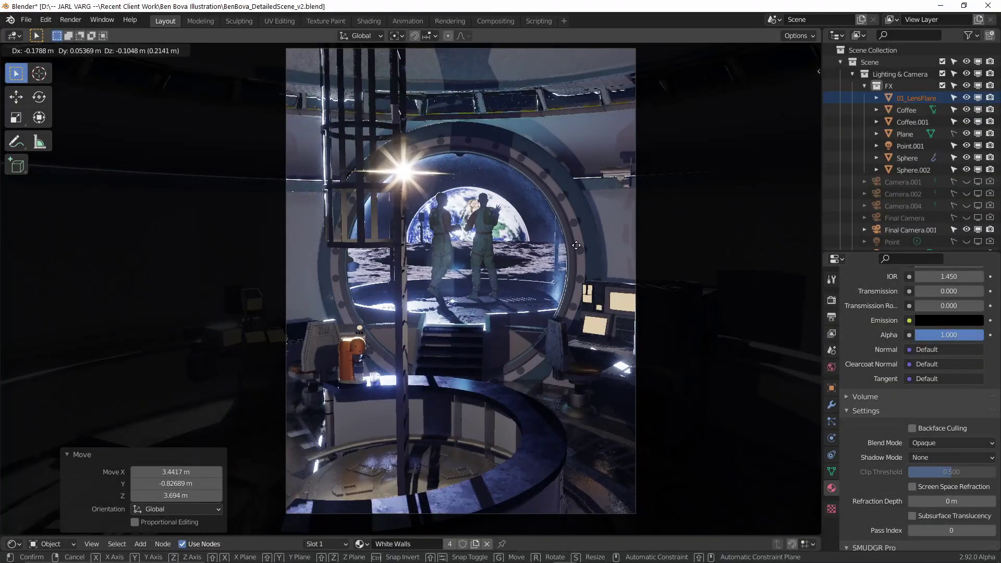
Place the 01_LensFlare plane on the vertical pole beside the round window, resizing it and rotating it about -39.4°.
{"action": "left_click", "coordinate": [579, 243]}
{"action": "key", "text": "s"}
{"action": "left_click", "coordinate": [576, 204]}
{"action": "key", "text": "r"}
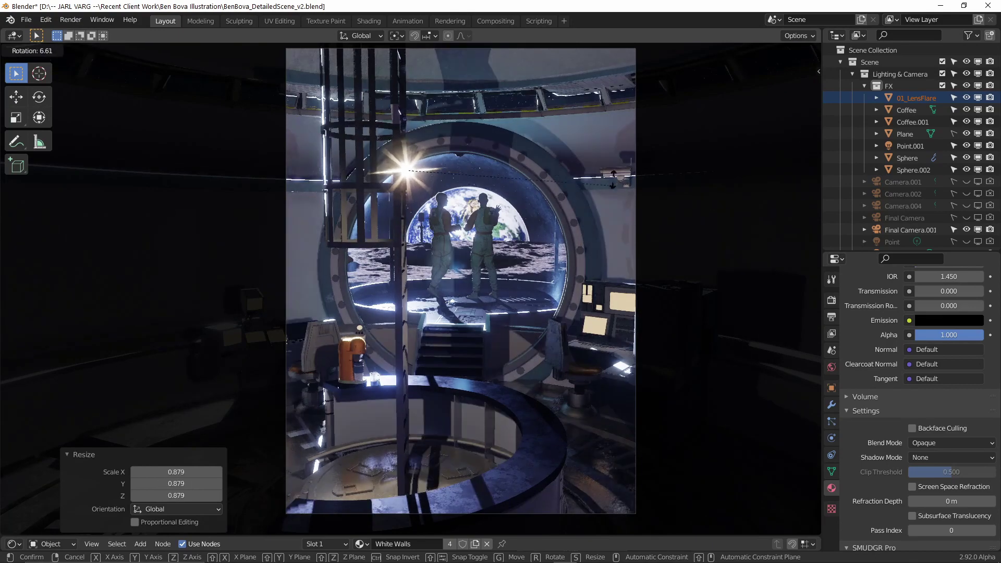
{"action": "left_click", "coordinate": [544, 328]}
{"action": "key", "text": "s"}
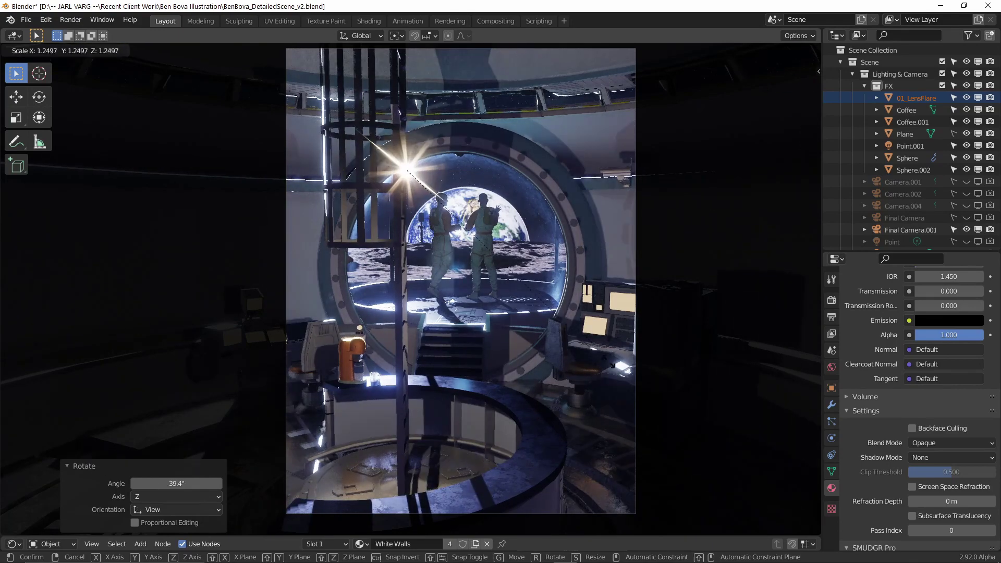
{"action": "left_click", "coordinate": [619, 350]}
{"action": "key", "text": "g"}
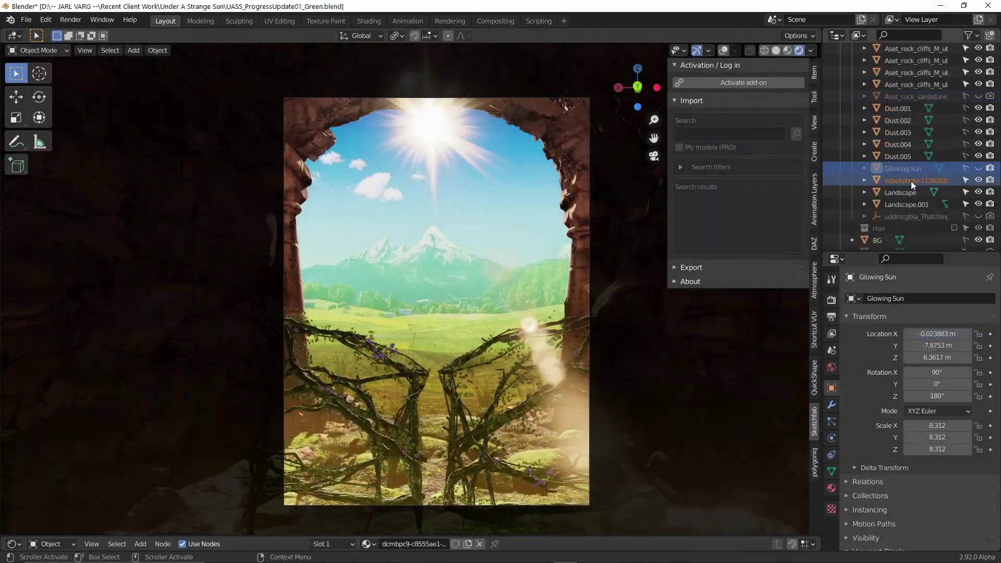
{"action": "left_click", "coordinate": [912, 181]}
{"action": "key", "text": "s"}
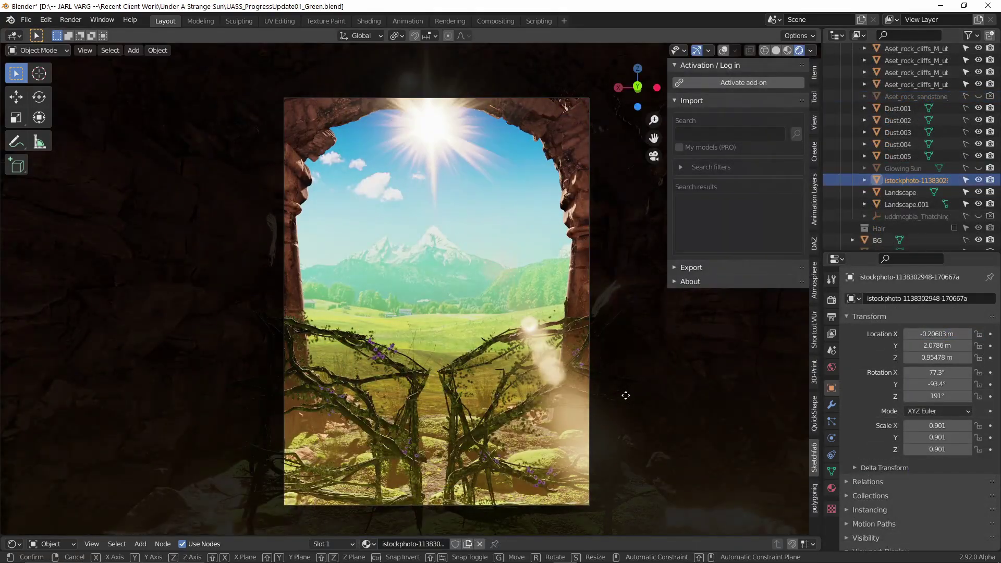
{"action": "left_click", "coordinate": [619, 395]}
{"action": "key", "text": "r"}
{"action": "key", "text": "z"}
{"action": "left_click", "coordinate": [487, 315]}
{"action": "key", "text": "g"}
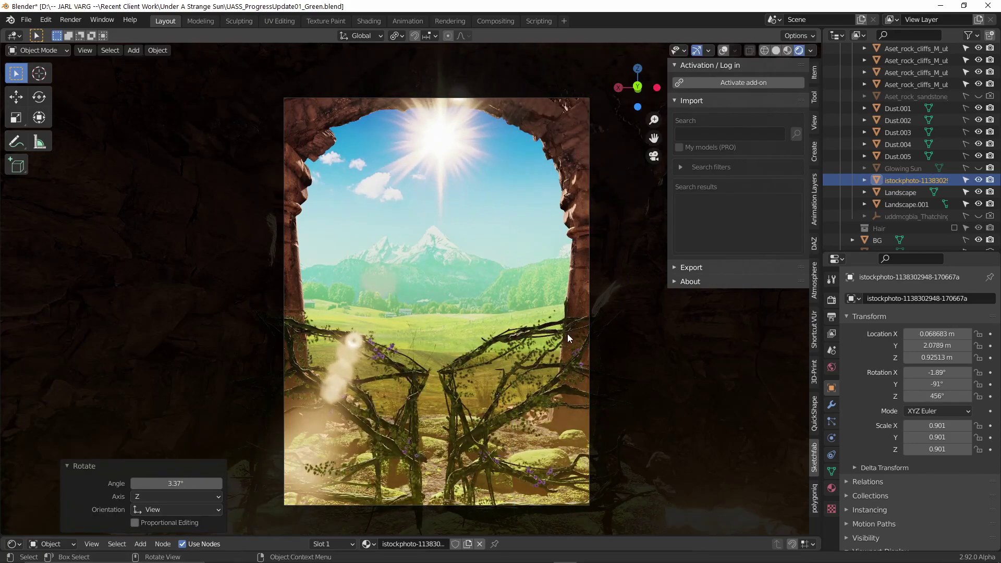
{"action": "left_click", "coordinate": [469, 360]}
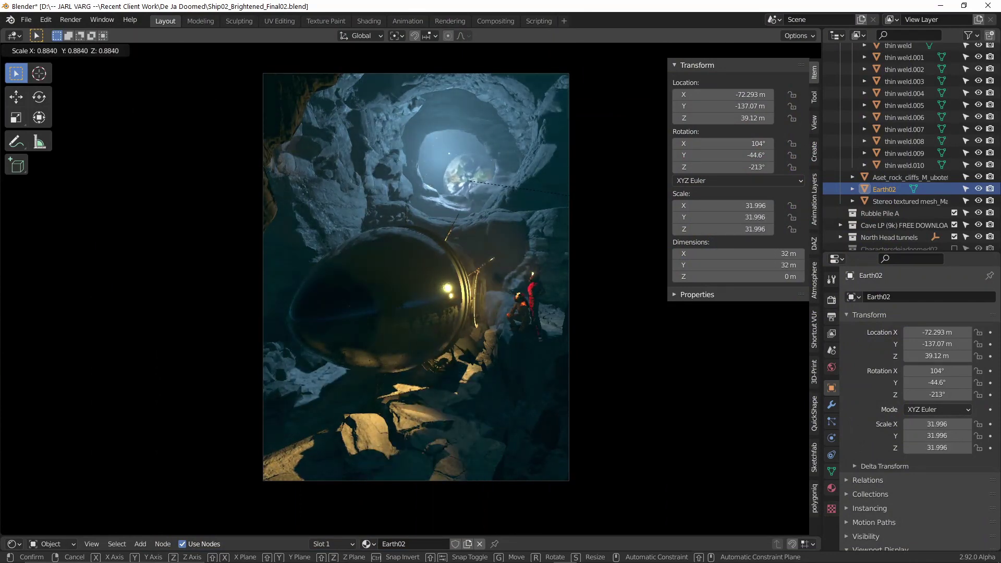
Scale the Earth02 plane to about 33.76 and reposition it inside the cave opening.
{"action": "left_click", "coordinate": [577, 208]}
{"action": "key", "text": "g"}
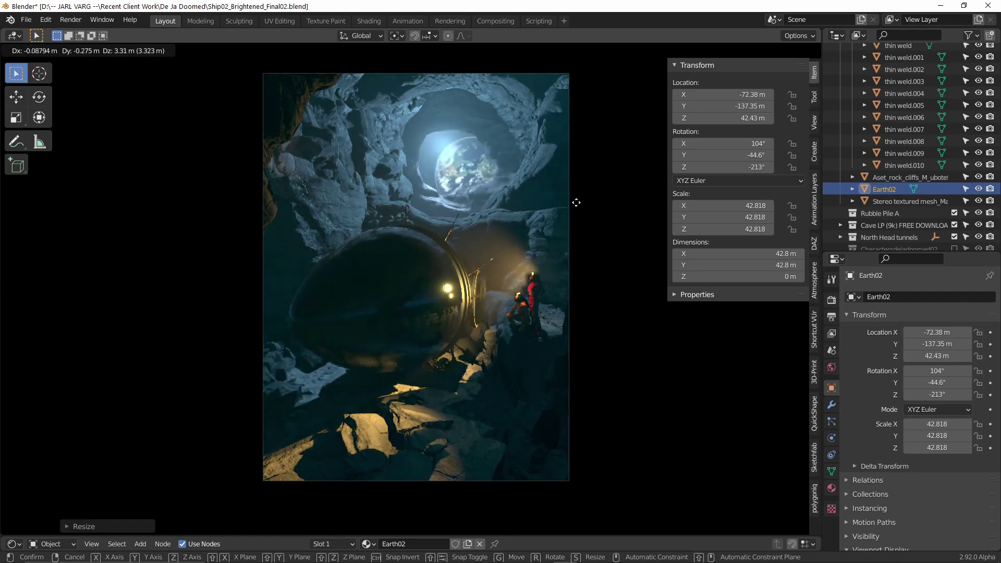
{"action": "left_click", "coordinate": [580, 203]}
{"action": "key", "text": "s"}
{"action": "left_click", "coordinate": [599, 186]}
{"action": "key", "text": "g"}
{"action": "left_click", "coordinate": [645, 245]}
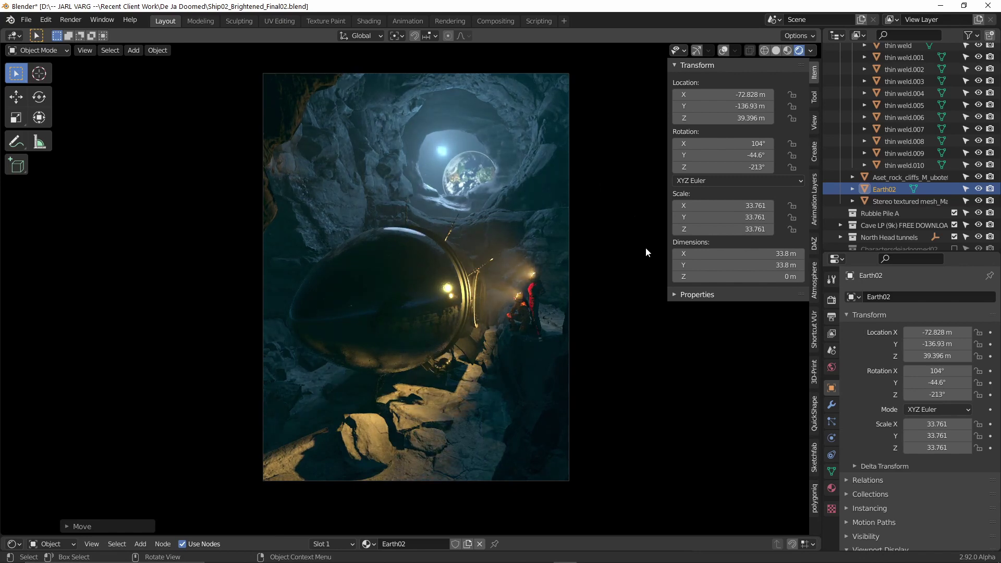
{"action": "key", "text": "r"}
{"action": "key", "text": "r"}
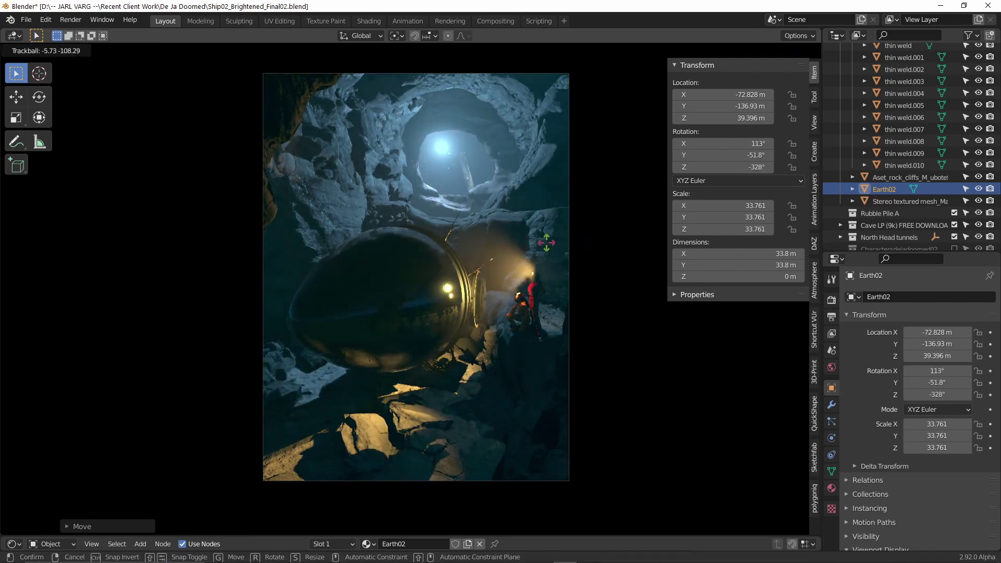
{"action": "mouse_move", "coordinate": [553, 235]}
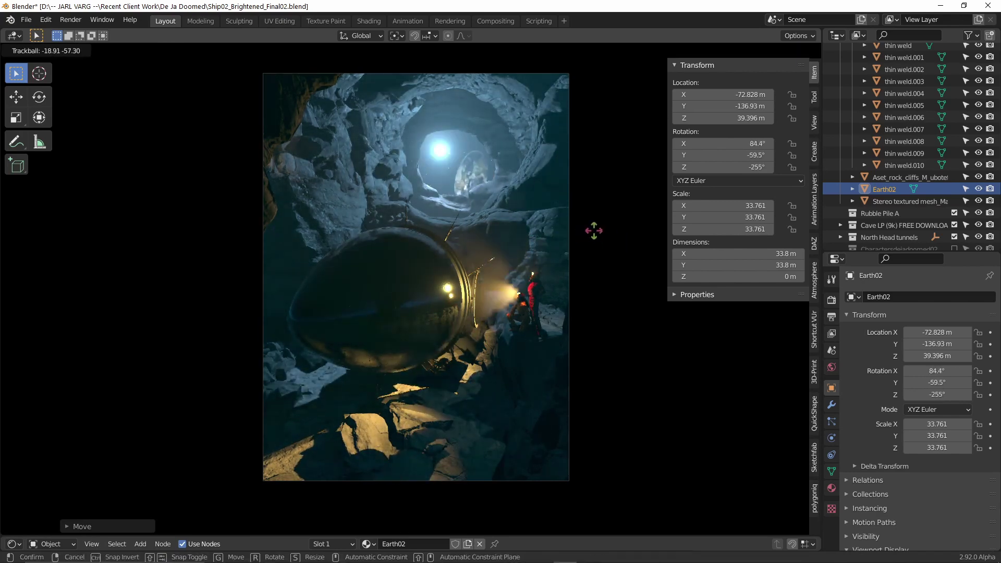
{"action": "right_click", "coordinate": [644, 237]}
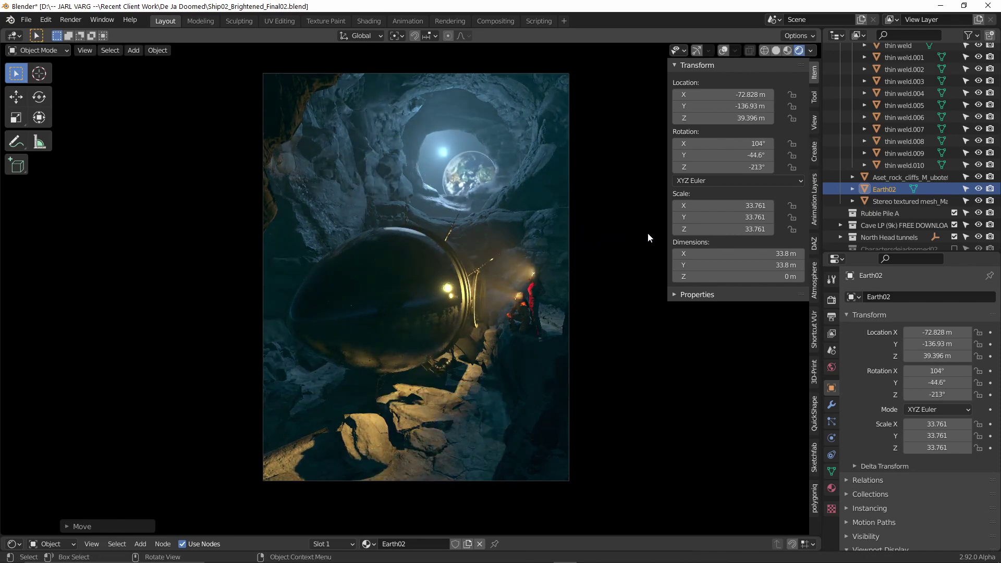
Resize the Earth02 plane once more in the cave opening.
{"action": "key", "text": "s"}
{"action": "left_click", "coordinate": [645, 249]}
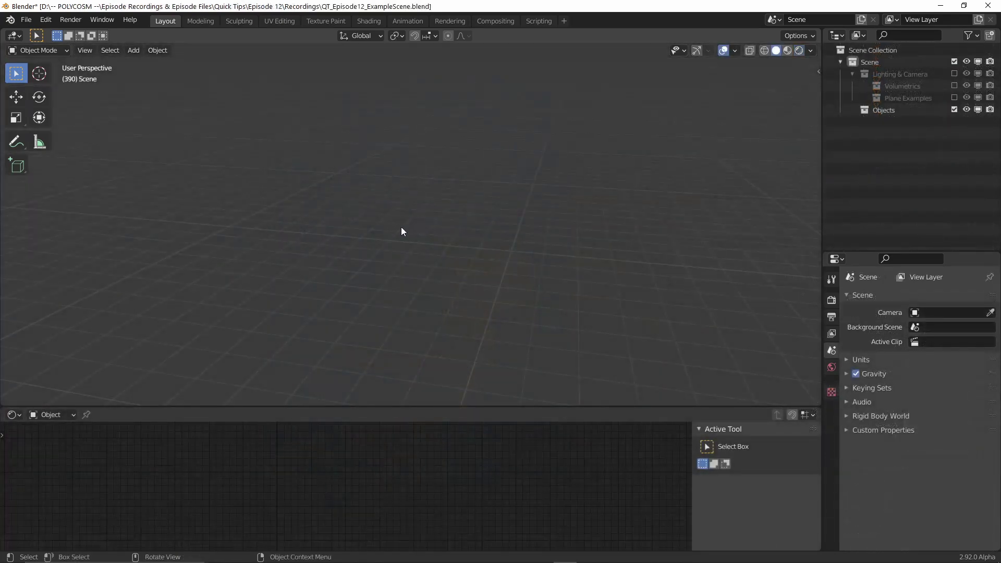
Open the add-on preferences and search the add-ons for "images".
{"action": "left_click", "coordinate": [45, 20]}
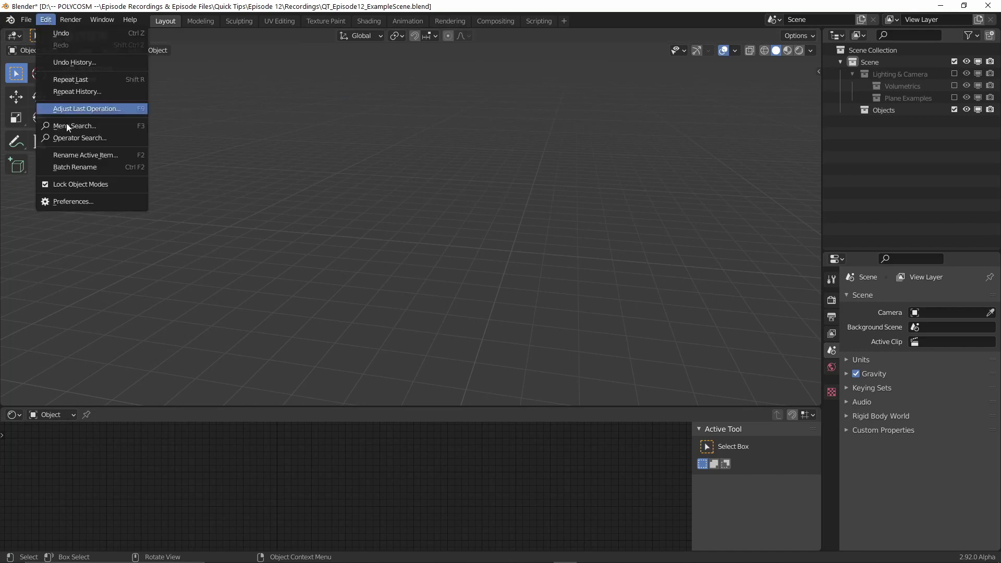
{"action": "left_click", "coordinate": [76, 201]}
{"action": "left_click", "coordinate": [52, 170]}
{"action": "left_click_drag", "start_coordinate": [183, 56], "coordinate": [413, 83]}
{"action": "type", "text": "images"}
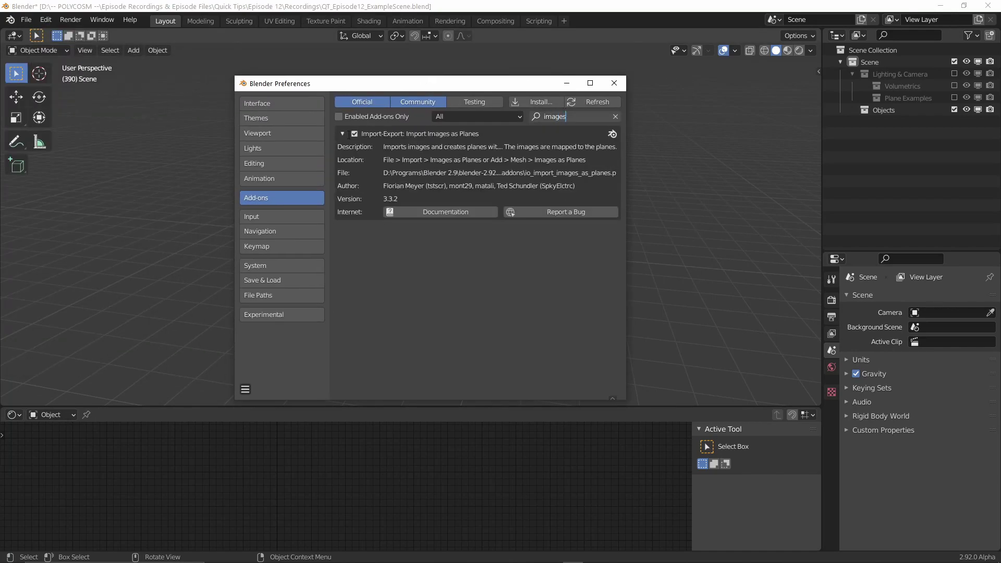
Enable the Import Images as Planes add-on, save the preferences and close them.
{"action": "left_click", "coordinate": [353, 133]}
{"action": "left_click", "coordinate": [355, 134]}
{"action": "left_click", "coordinate": [354, 134]}
{"action": "left_click", "coordinate": [251, 388]}
{"action": "left_click", "coordinate": [267, 359]}
{"action": "left_click", "coordinate": [614, 83]}
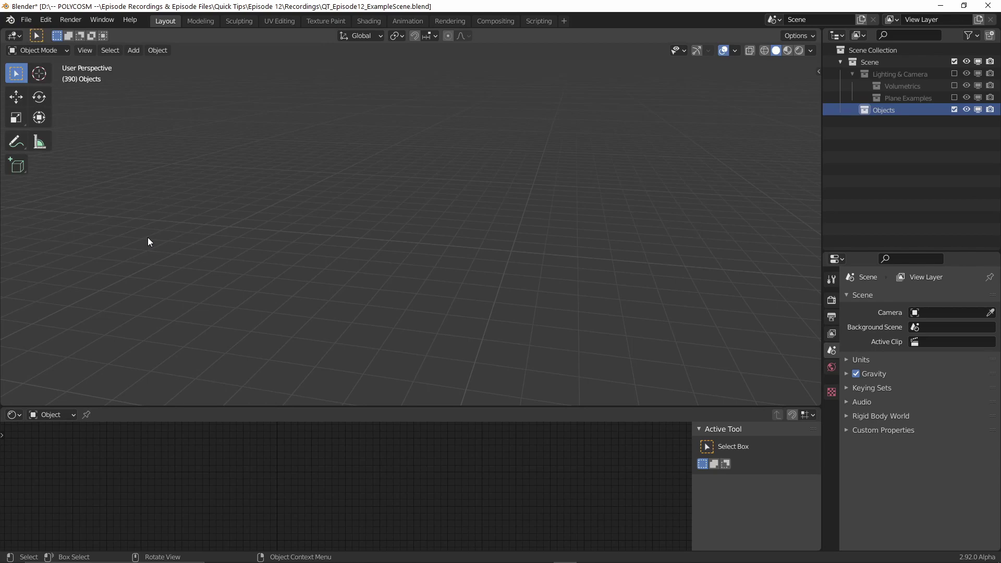
Import 02_Runes_TransparentBackground.png as an image plane into the Objects collection.
{"action": "left_click", "coordinate": [25, 19]}
{"action": "mouse_move", "coordinate": [65, 182]}
{"action": "left_click", "coordinate": [180, 336]}
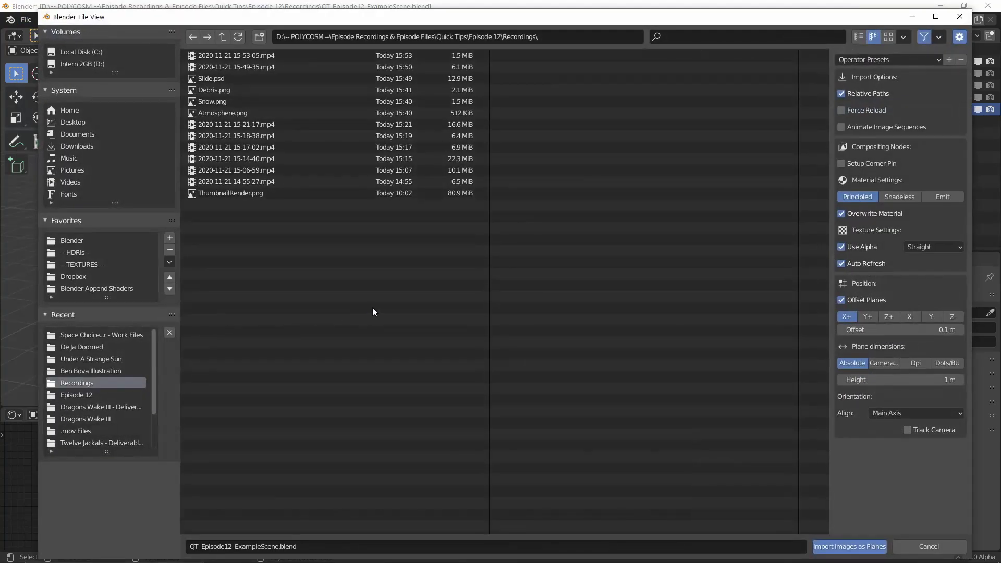
{"action": "left_click", "coordinate": [223, 37]}
{"action": "left_click", "coordinate": [271, 79]}
{"action": "left_click", "coordinate": [849, 546]}
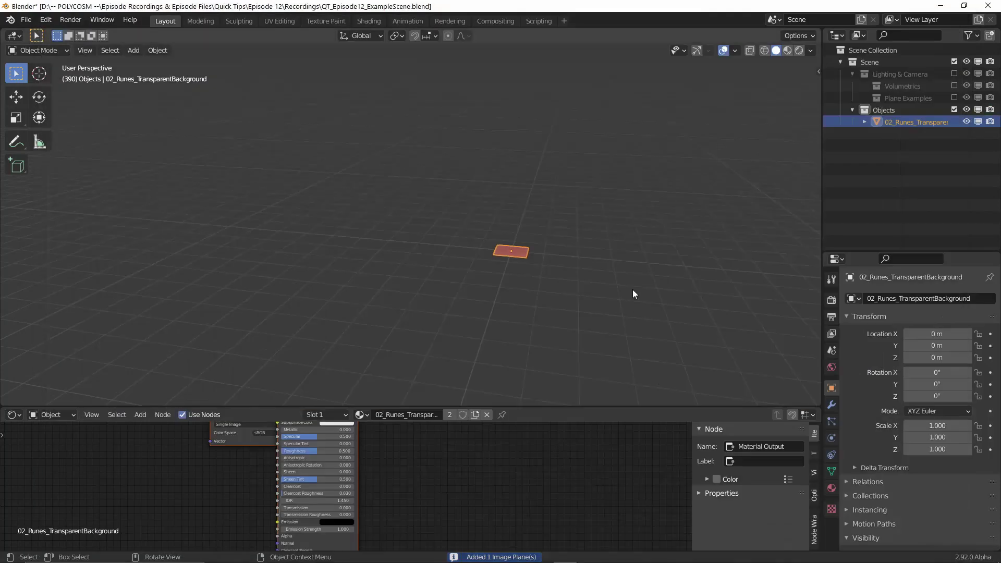
Stand the rune plane upright by rotating it 90° about X, and show it in rendered shading.
{"action": "type", "text": "rx90"}
{"action": "key", "text": "Return"}
{"action": "key", "text": "z"}
{"action": "scroll", "coordinate": [579, 289], "scroll_direction": "up", "scroll_amount": 6}
{"action": "mouse_move", "coordinate": [579, 289]}
{"action": "middle_mouse_down"}
{"action": "mouse_move", "coordinate": [665, 269]}
{"action": "mouse_move", "coordinate": [603, 234]}
{"action": "middle_mouse_up"}
Raise the rune plane about 0.59 m along Z and scale it up to about 1.239.
{"action": "key", "text": "g"}
{"action": "key", "text": "x"}
{"action": "key", "text": "z"}
{"action": "left_click", "coordinate": [589, 174]}
{"action": "key", "text": "KP_Decimal"}
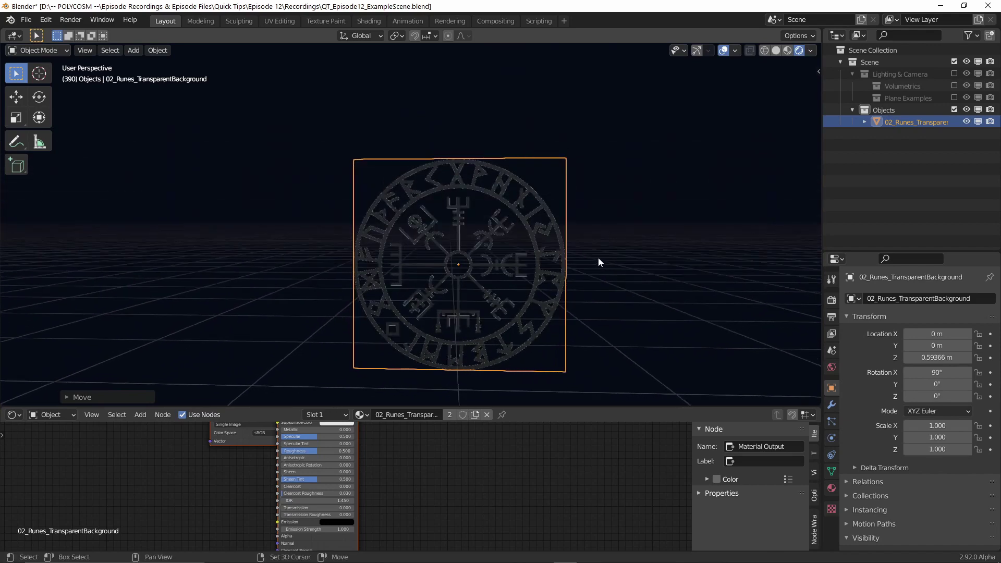
{"action": "key", "text": "s"}
{"action": "left_click", "coordinate": [626, 251]}
{"action": "key", "text": "KP_Decimal"}
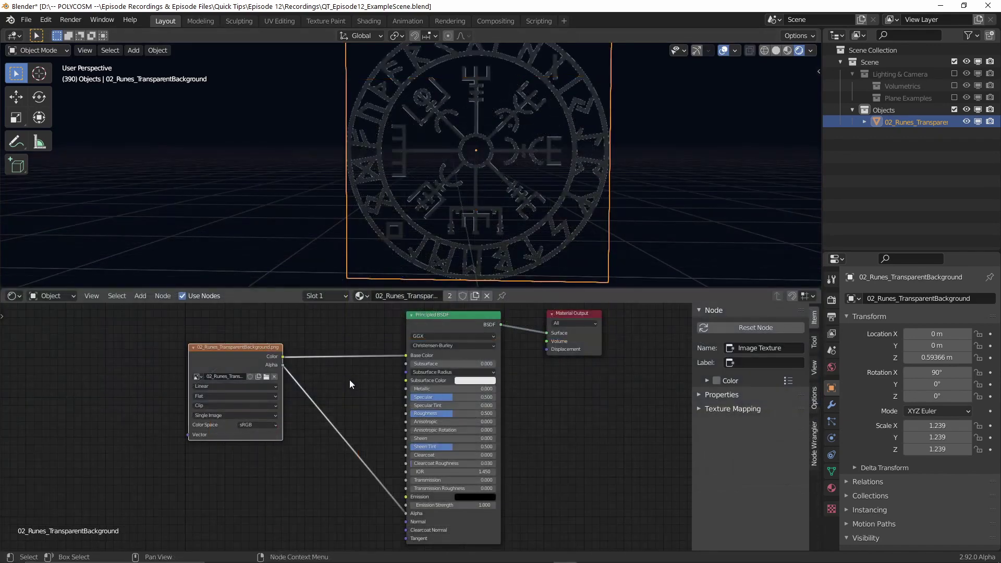
Insert an RGB Curves node between the rune texture's Color and the Base Color, and invert its curve.
{"action": "key", "text": "shift+a"}
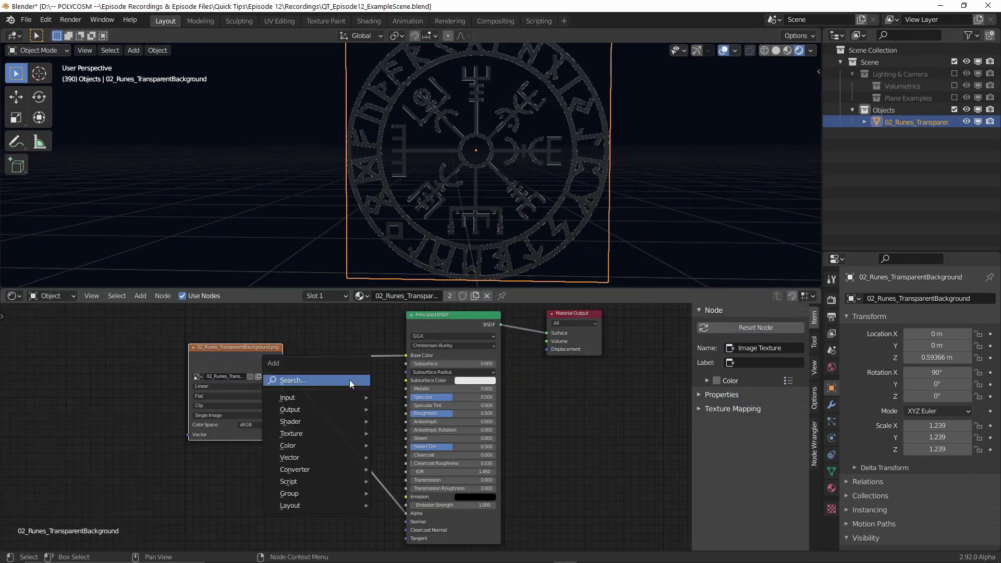
{"action": "mouse_move", "coordinate": [333, 443]}
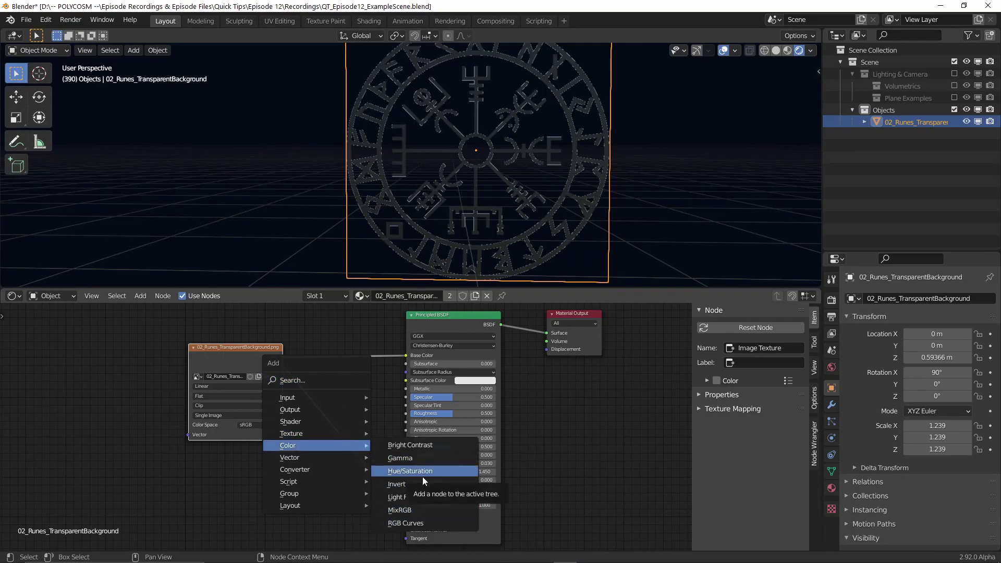
{"action": "left_click", "coordinate": [407, 523]}
{"action": "left_click", "coordinate": [366, 352]}
{"action": "left_click_drag", "start_coordinate": [453, 395], "coordinate": [457, 455]}
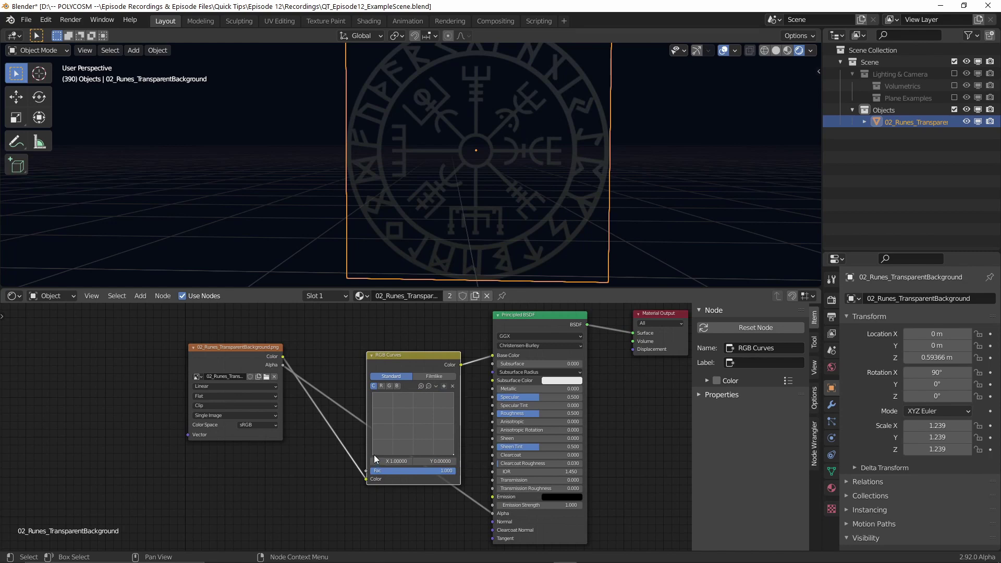
{"action": "left_click_drag", "start_coordinate": [374, 455], "coordinate": [370, 392]}
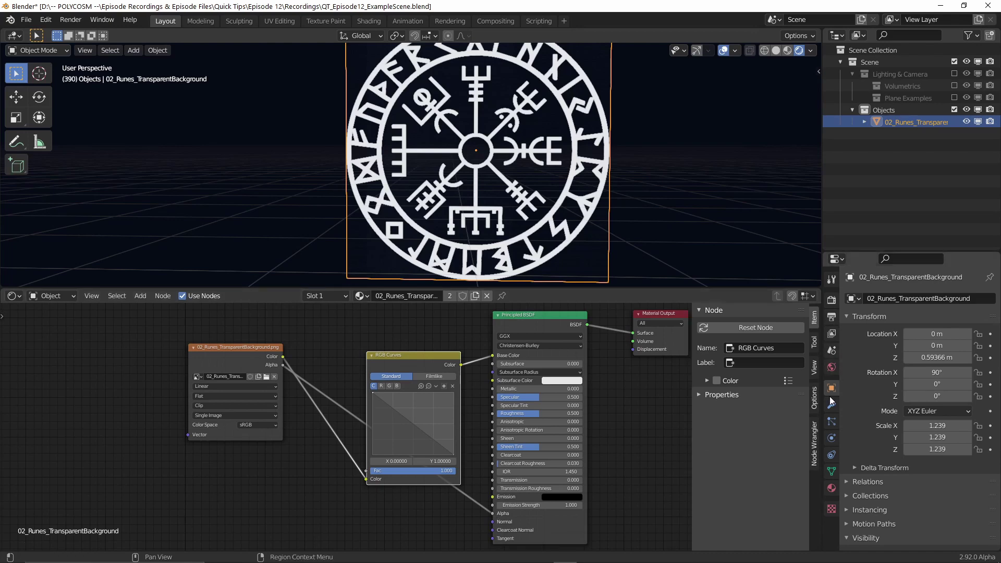
Check the Blend Mode and Shadow Mode options of the rune plane's material, leaving Shadow Mode on None.
{"action": "left_click", "coordinate": [831, 488]}
{"action": "scroll", "coordinate": [880, 462], "scroll_direction": "down", "scroll_amount": 10}
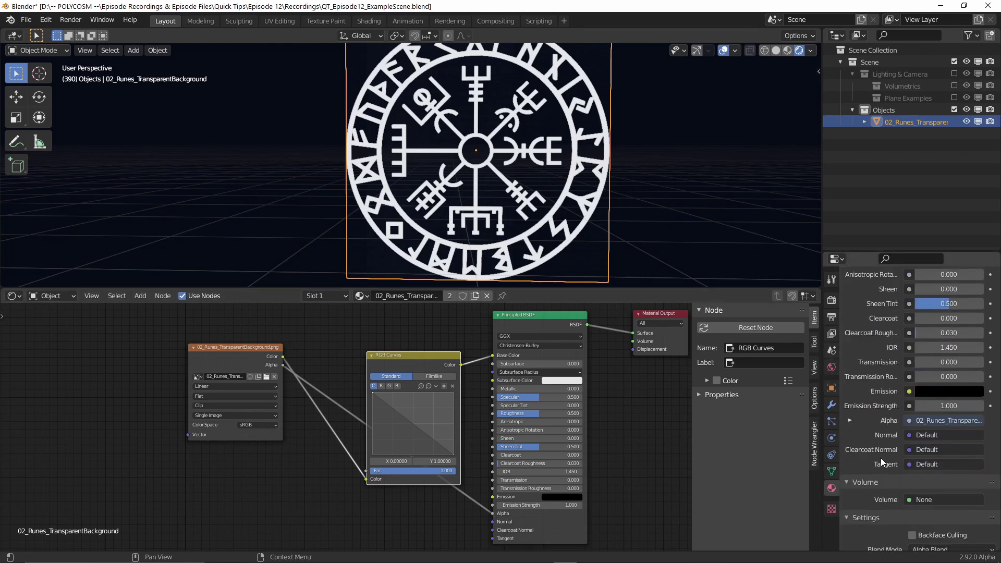
{"action": "scroll", "coordinate": [881, 458], "scroll_direction": "down", "scroll_amount": 5}
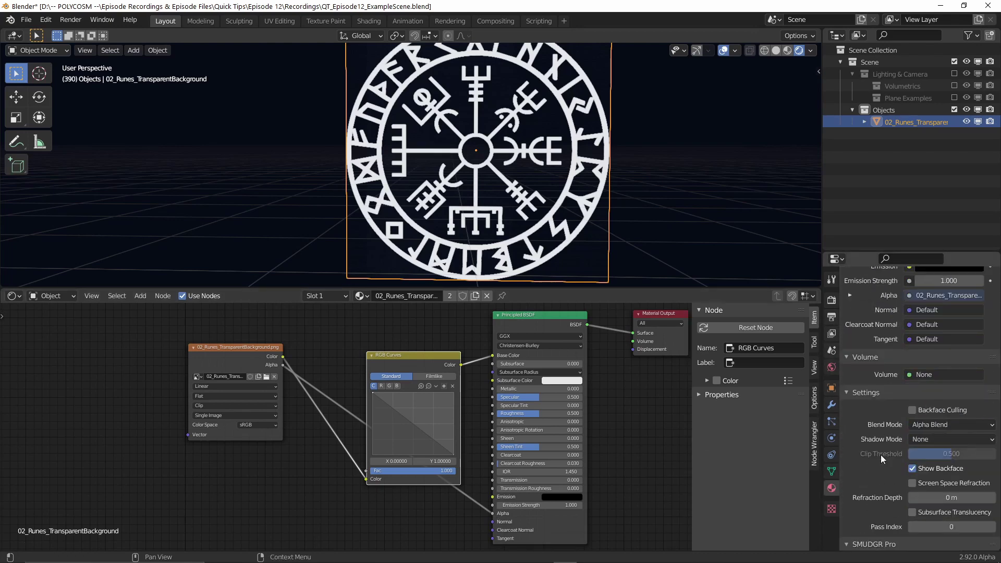
{"action": "left_click", "coordinate": [937, 442]}
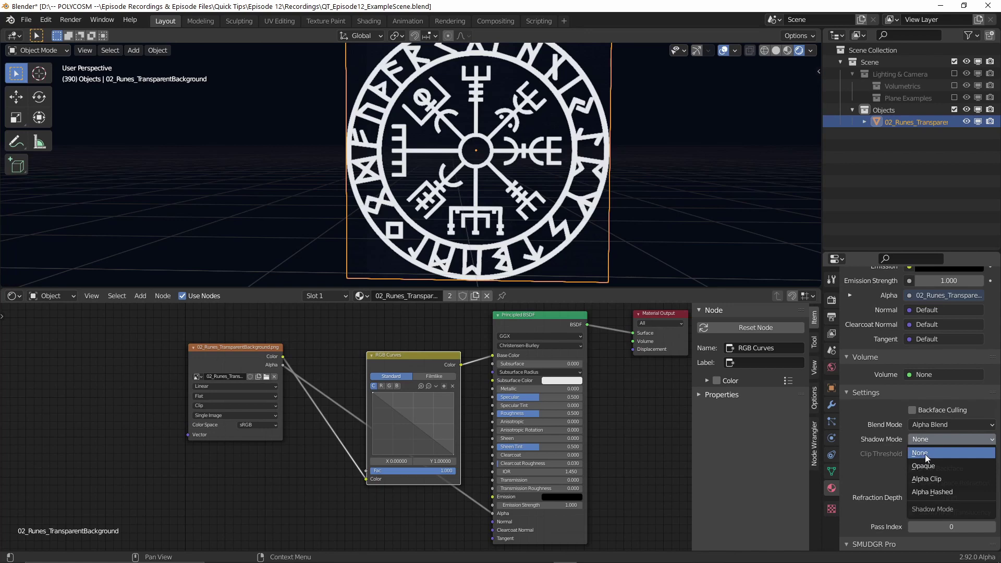
{"action": "left_click", "coordinate": [888, 464]}
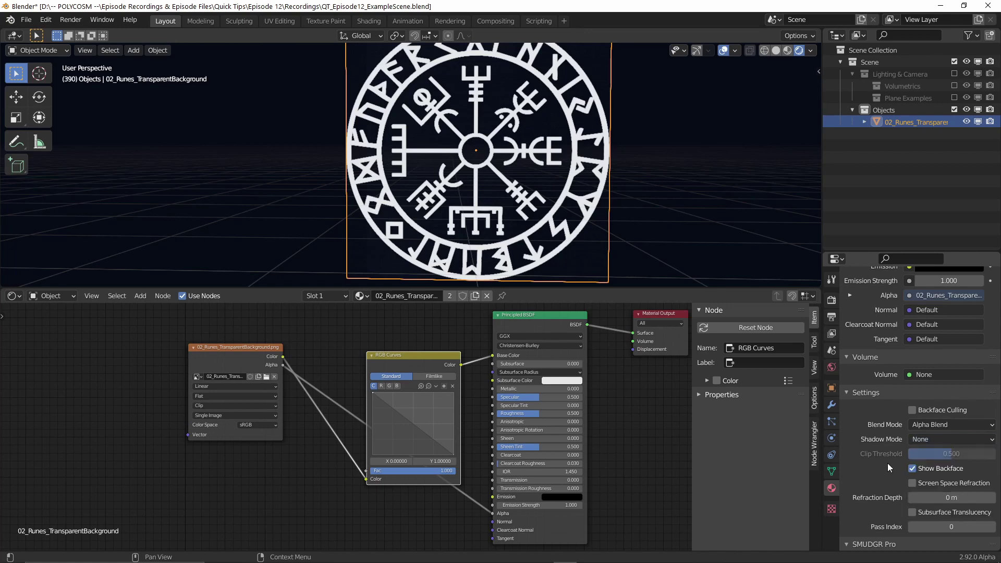
Enter Edit Mode on the rune plane and subdivide its mesh.
{"action": "scroll", "coordinate": [888, 463], "scroll_direction": "up", "scroll_amount": 1}
{"action": "scroll", "coordinate": [614, 199], "scroll_direction": "down", "scroll_amount": 3}
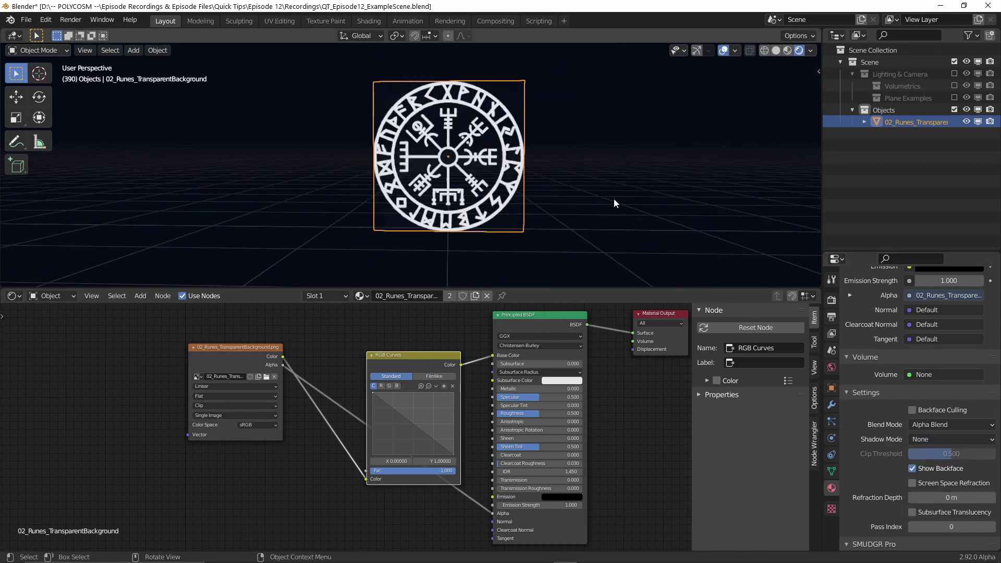
{"action": "key", "text": "Tab"}
{"action": "right_click", "coordinate": [494, 167]}
{"action": "left_click", "coordinate": [493, 167]}
Separate the two right-hand faces of the rune plane into their own object and return to Object Mode.
{"action": "left_click", "coordinate": [516, 135]}
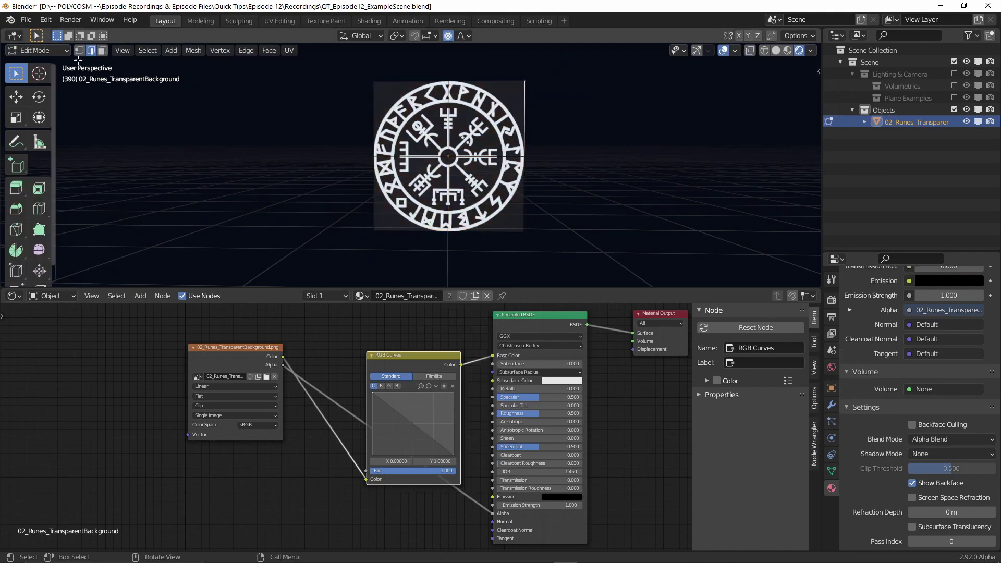
{"action": "key", "text": "3"}
{"action": "left_click", "coordinate": [454, 115]}
{"action": "left_click", "coordinate": [485, 191], "text": "shift"}
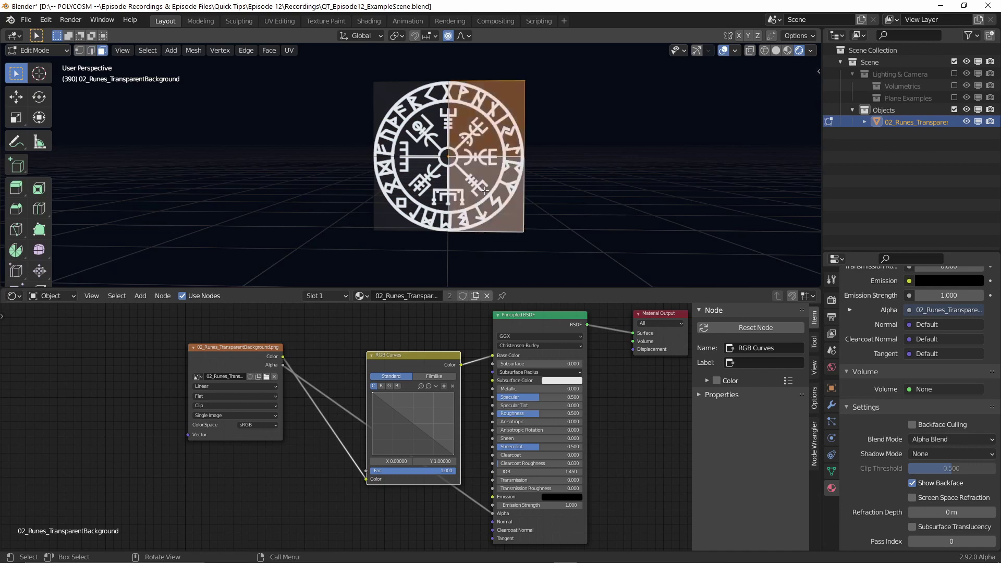
{"action": "key", "text": "p"}
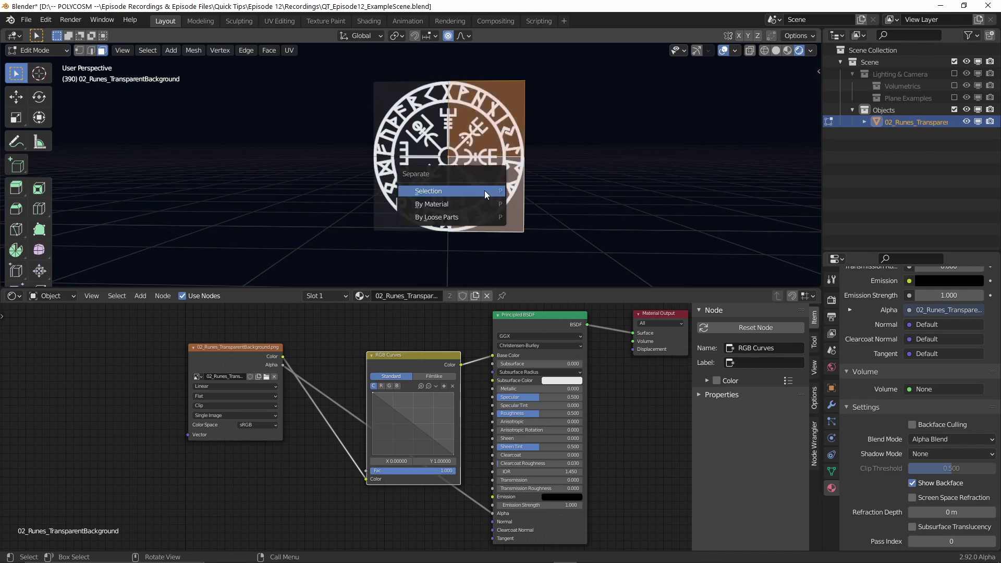
{"action": "left_click", "coordinate": [485, 190]}
{"action": "left_click", "coordinate": [30, 51]}
{"action": "left_click", "coordinate": [36, 63]}
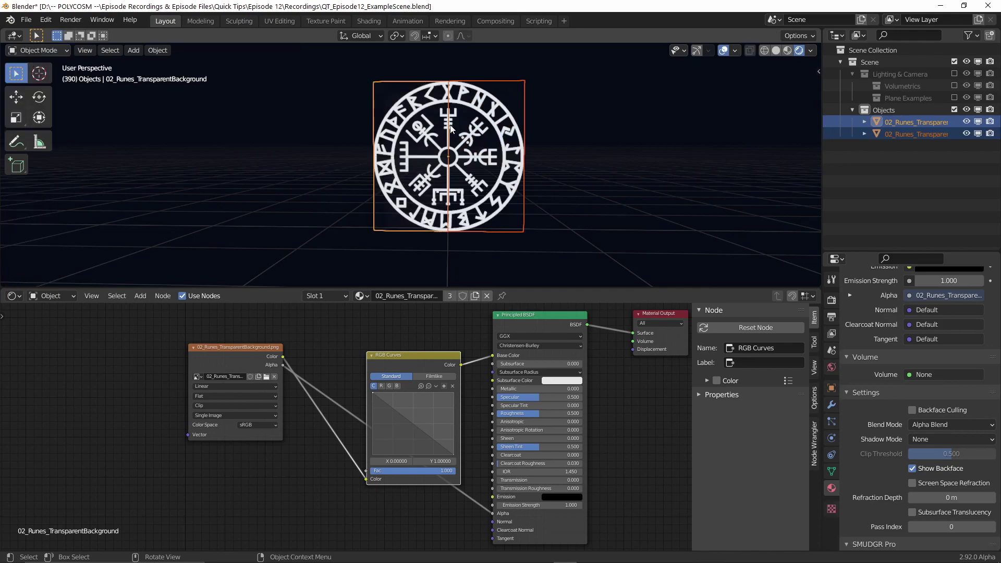
Try moving the separated right half of the rune plane away from the left half.
{"action": "left_click", "coordinate": [482, 134]}
{"action": "mouse_move", "coordinate": [540, 131]}
{"action": "middle_mouse_down"}
{"action": "mouse_move", "coordinate": [525, 151]}
{"action": "mouse_move", "coordinate": [550, 144]}
{"action": "middle_mouse_up"}
{"action": "key", "text": "g"}
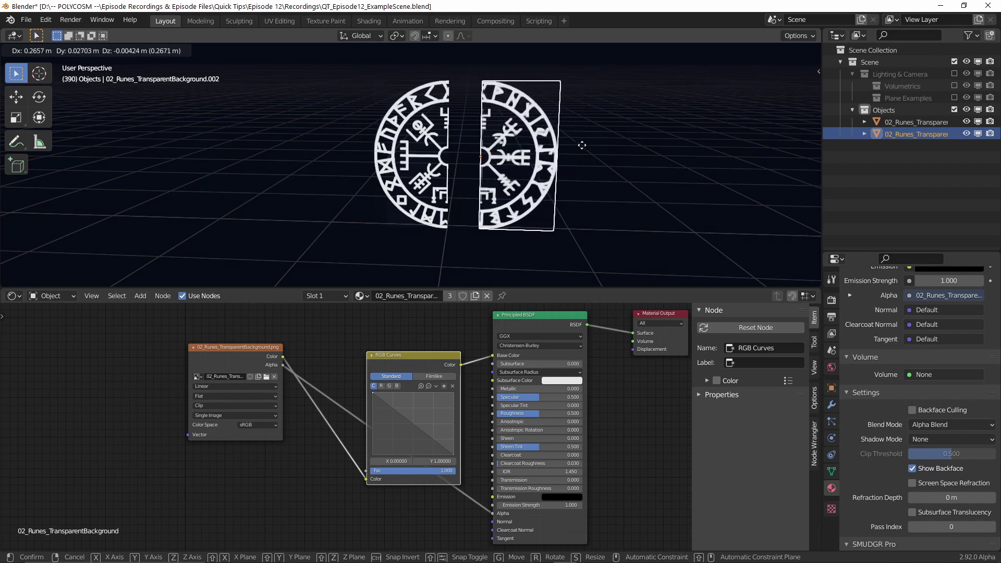
{"action": "key", "text": "Escape"}
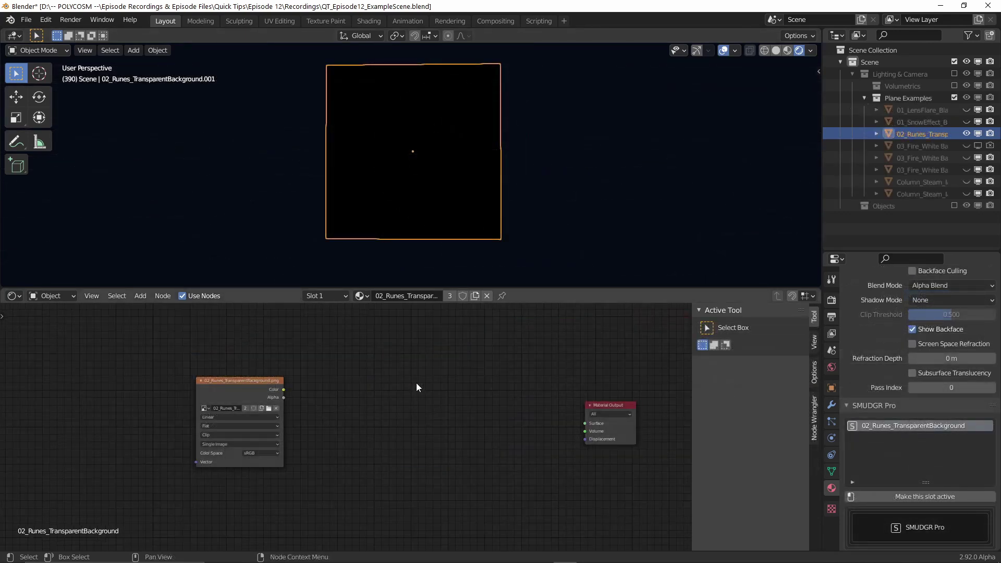
Add an Emission node and a Transparent BSDF node between the rune texture and the Material Output.
{"action": "key", "text": "shift+a"}
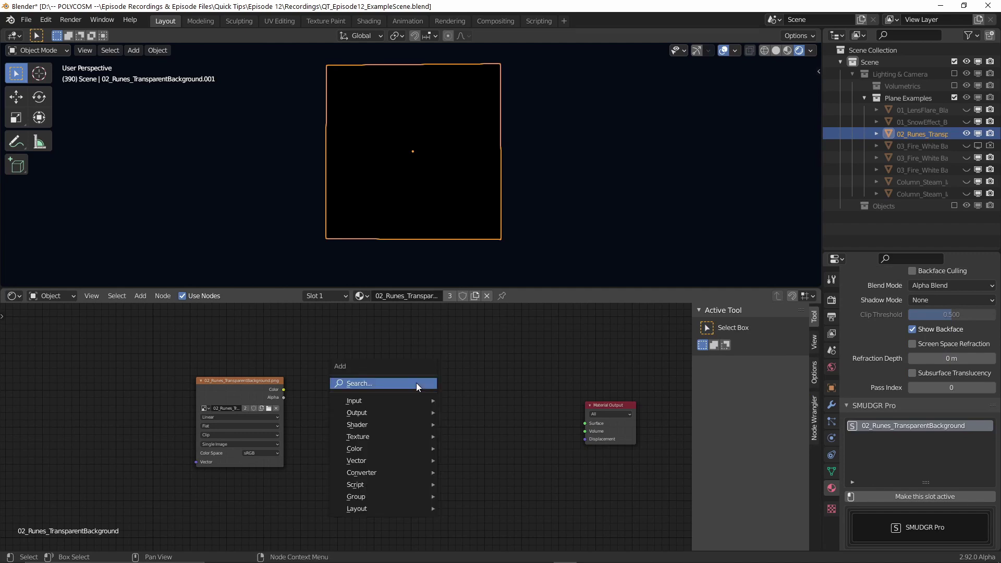
{"action": "left_click", "coordinate": [416, 382]}
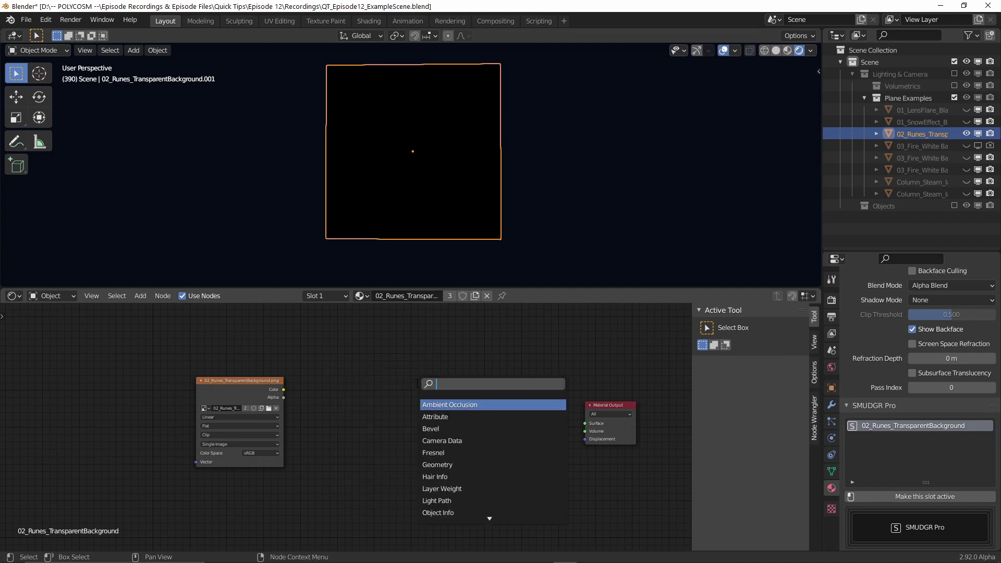
{"action": "type", "text": "emi"}
{"action": "key", "text": "Return"}
{"action": "left_click", "coordinate": [417, 420]}
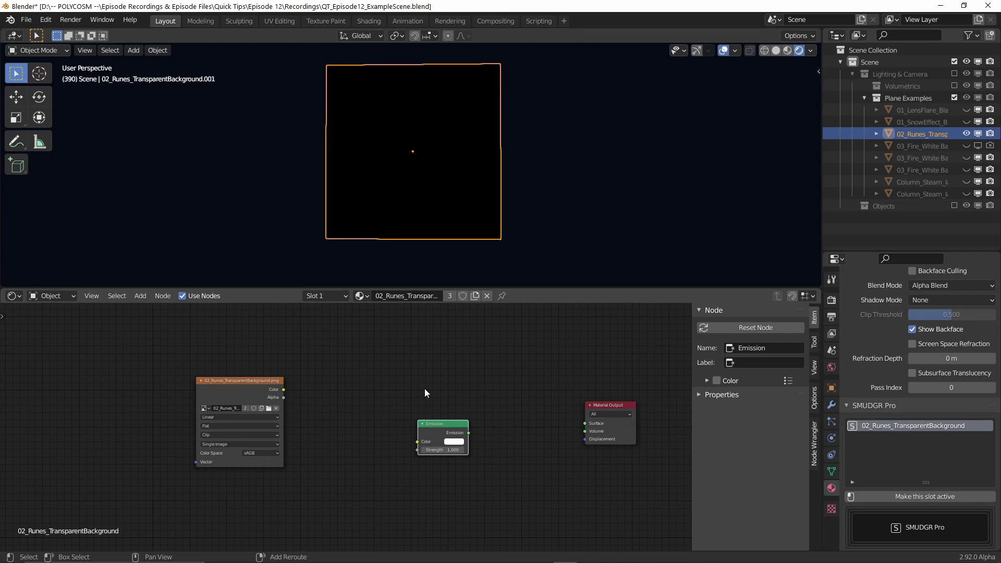
{"action": "key", "text": "shift+a"}
{"action": "type", "text": "transp"}
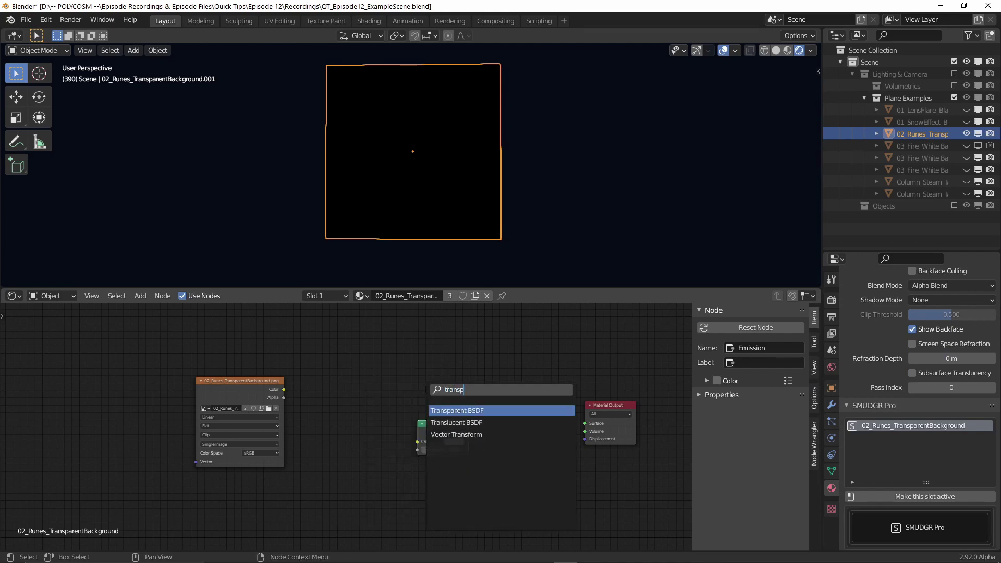
{"action": "key", "text": "Return"}
{"action": "left_click", "coordinate": [418, 379]}
Add a Mix Shader combining Transparent BSDF and Emission, with the texture's Alpha as Fac and its output connected to Surface.
{"action": "key", "text": "shift+a"}
{"action": "left_click", "coordinate": [435, 357]}
{"action": "type", "text": "mix"}
{"action": "key", "text": "Return"}
{"action": "left_click_drag", "start_coordinate": [469, 390], "coordinate": [496, 422]}
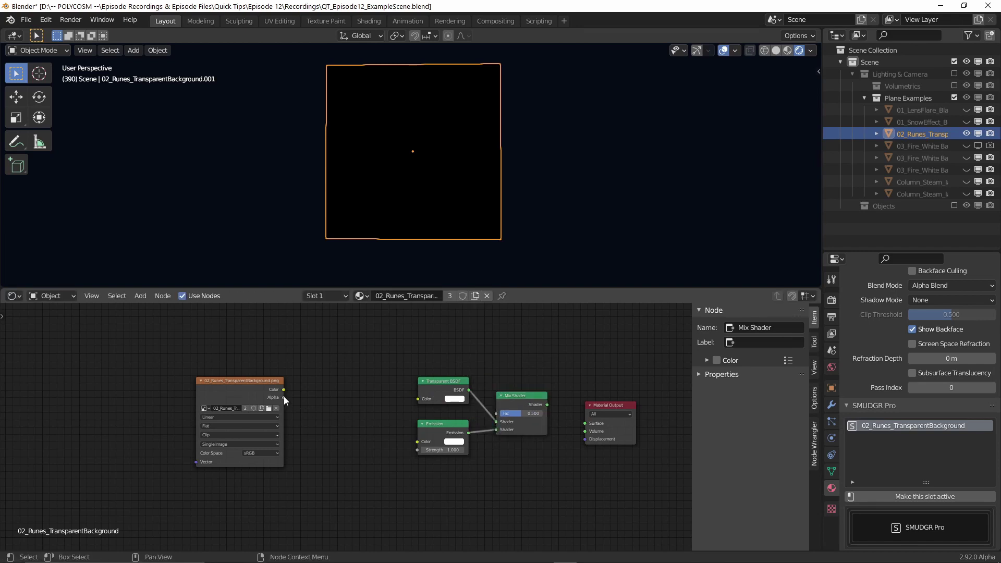
{"action": "left_click_drag", "start_coordinate": [283, 397], "coordinate": [585, 423]}
Set the rune material's Emission strength to about 2.4 and its color to red.
{"action": "mouse_move", "coordinate": [481, 225]}
{"action": "middle_mouse_down"}
{"action": "mouse_move", "coordinate": [537, 222]}
{"action": "mouse_move", "coordinate": [452, 230]}
{"action": "mouse_move", "coordinate": [476, 228]}
{"action": "middle_mouse_up"}
{"action": "left_click_drag", "start_coordinate": [452, 450], "coordinate": [514, 450]}
{"action": "left_click", "coordinate": [454, 442]}
{"action": "left_click", "coordinate": [474, 371]}
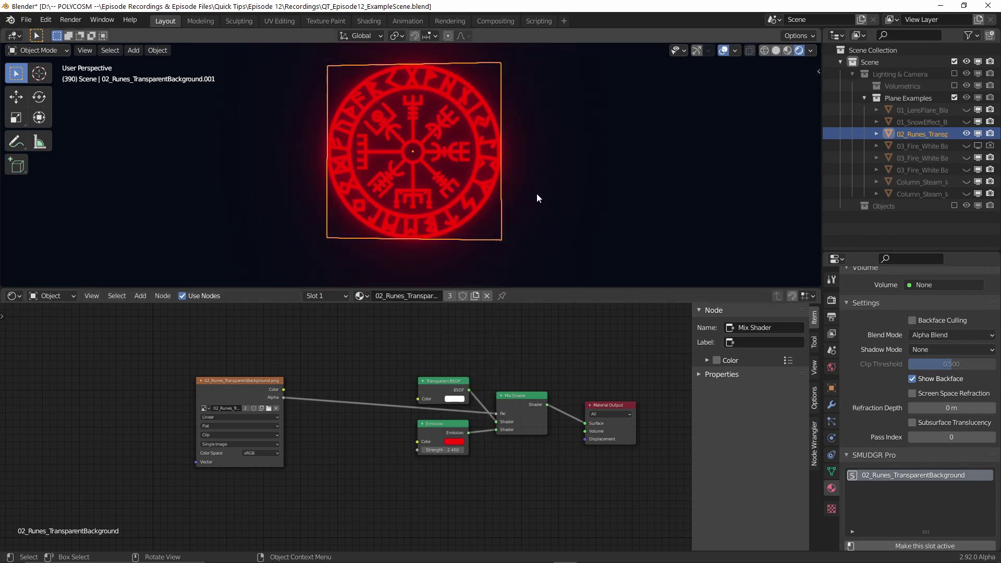
Enter Edit Mode on the red rune plane and subdivide it further into a dense grid.
{"action": "key", "text": "Tab"}
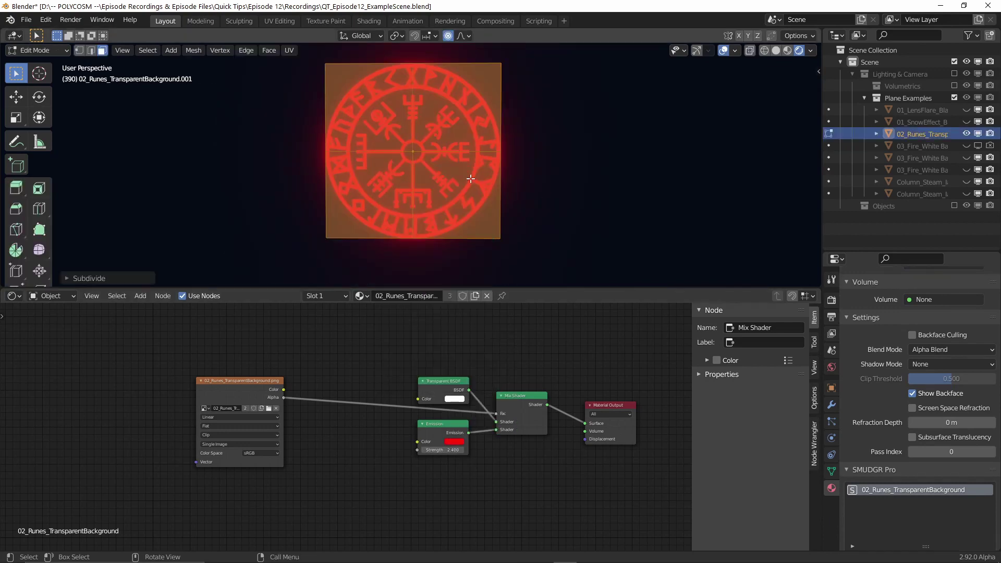
{"action": "right_click", "coordinate": [471, 178]}
{"action": "left_click", "coordinate": [470, 179]}
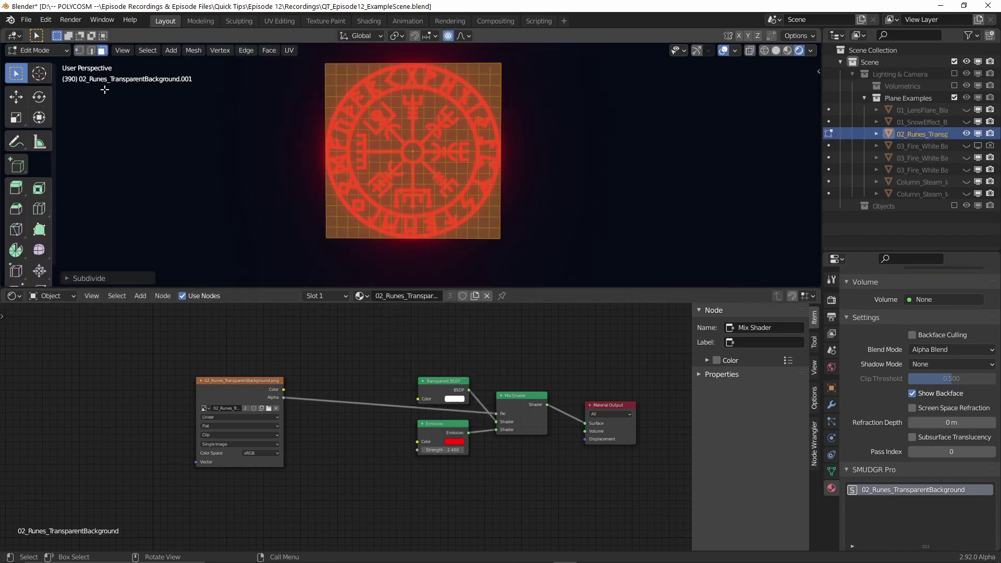
Pull the rune plane's center vertex about -0.71 m along Y with smooth proportional editing.
{"action": "left_click", "coordinate": [79, 50]}
{"action": "key", "text": "alt+a"}
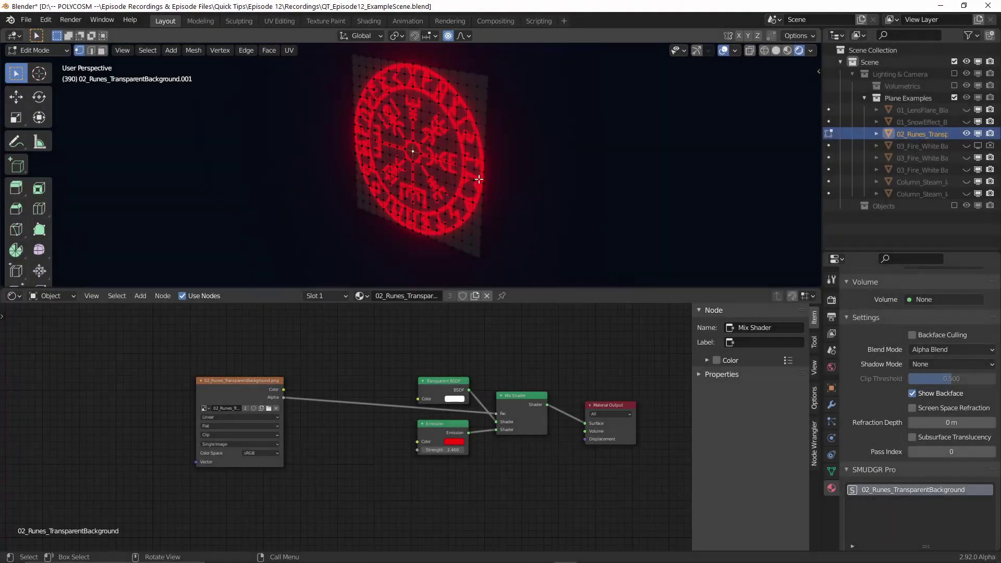
{"action": "key", "text": "g"}
{"action": "key", "text": "y"}
{"action": "scroll", "coordinate": [449, 201], "scroll_direction": "up", "scroll_amount": 1}
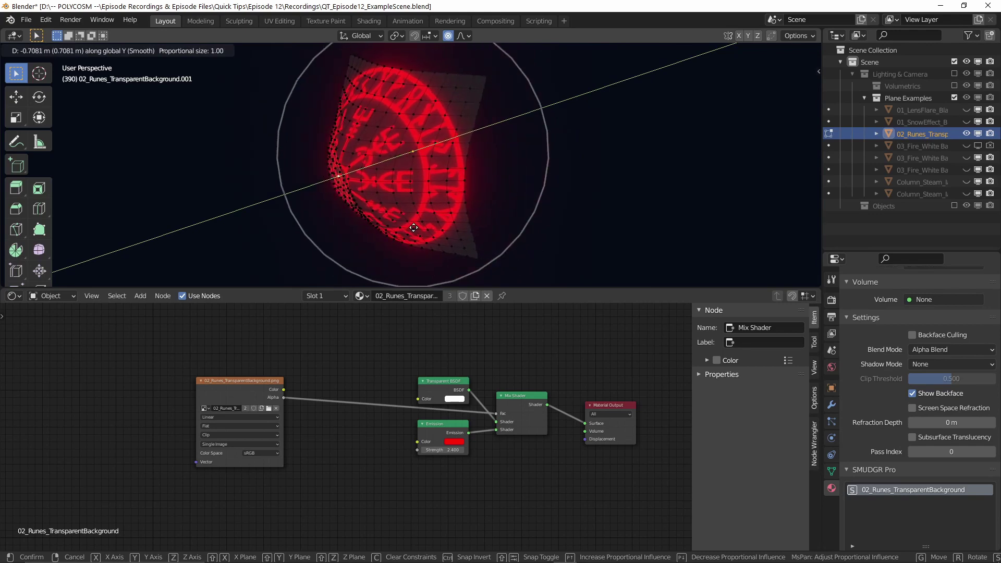
{"action": "left_click", "coordinate": [429, 221]}
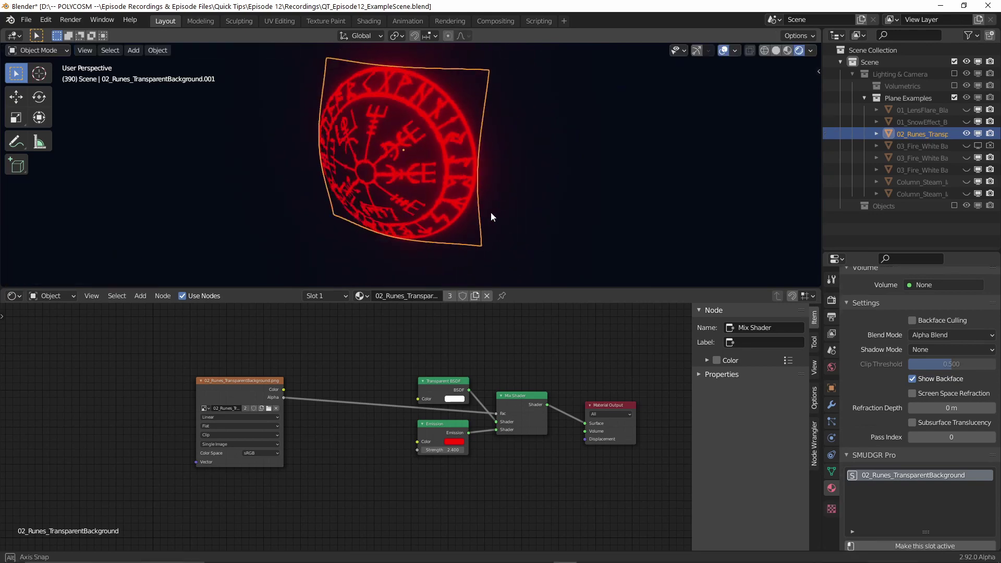
{"action": "middle_click_drag", "start_coordinate": [490, 211], "coordinate": [371, 208]}
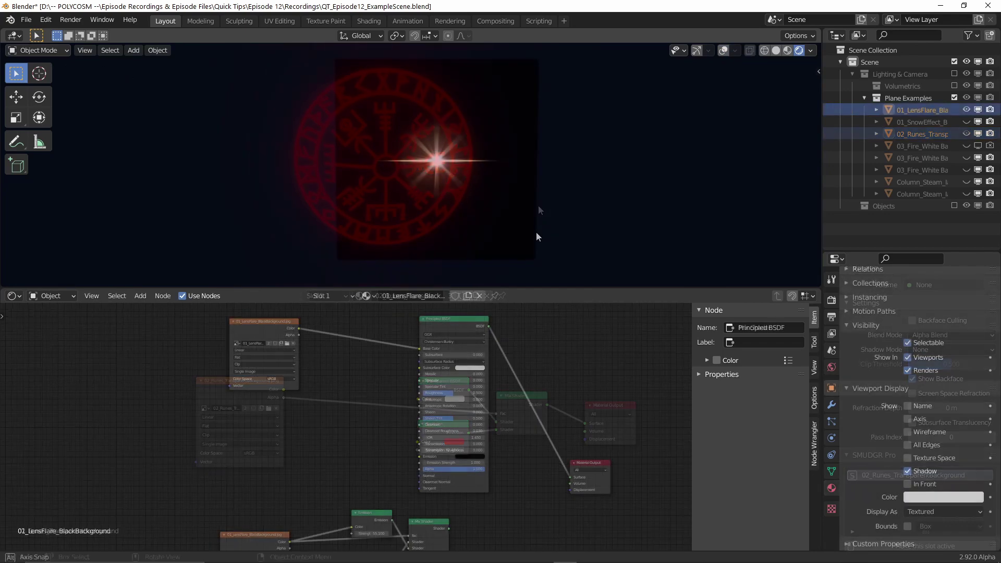
{"action": "mouse_move", "coordinate": [536, 232]}
{"action": "middle_mouse_down"}
{"action": "mouse_move", "coordinate": [598, 228]}
{"action": "mouse_move", "coordinate": [494, 236]}
{"action": "mouse_move", "coordinate": [536, 233]}
{"action": "middle_mouse_up"}
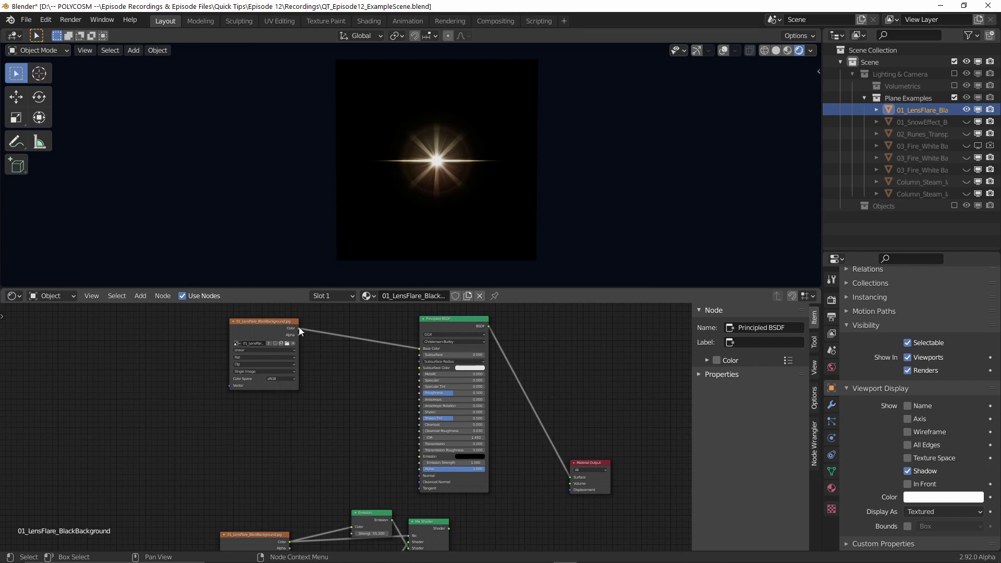
Connect the lens flare texture's Color output to the Principled BSDF's Alpha input.
{"action": "left_click_drag", "start_coordinate": [299, 328], "coordinate": [418, 473]}
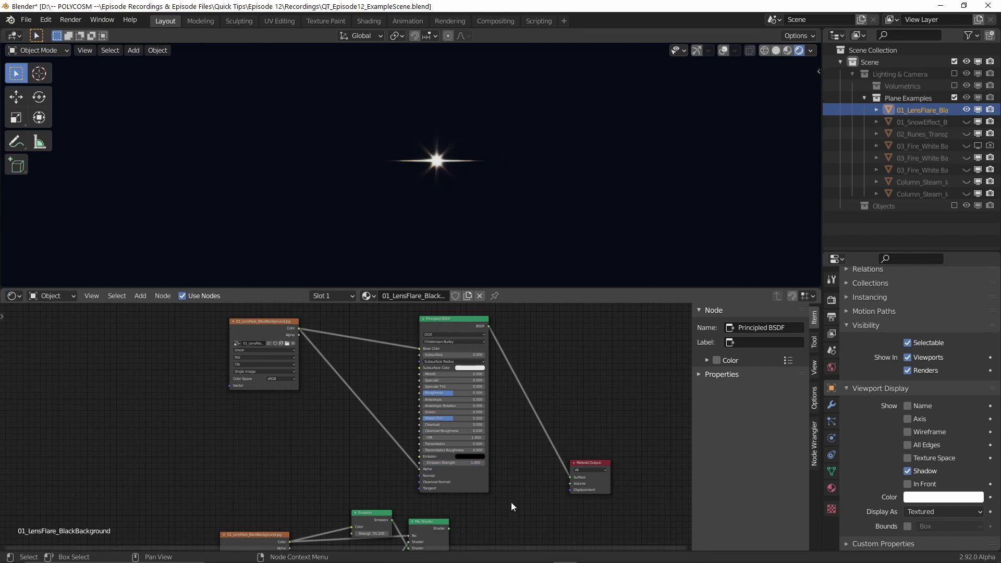
Connect the lens flare's Mix Shader to the Material Output and lower the Emission strength.
{"action": "middle_click_drag", "start_coordinate": [507, 491], "coordinate": [520, 367]}
{"action": "scroll", "coordinate": [520, 372], "scroll_direction": "up", "scroll_amount": 2}
{"action": "scroll", "coordinate": [509, 403], "scroll_direction": "up", "scroll_amount": 1}
{"action": "left_click_drag", "start_coordinate": [501, 397], "coordinate": [667, 328]}
{"action": "scroll", "coordinate": [490, 435], "scroll_direction": "up", "scroll_amount": 3}
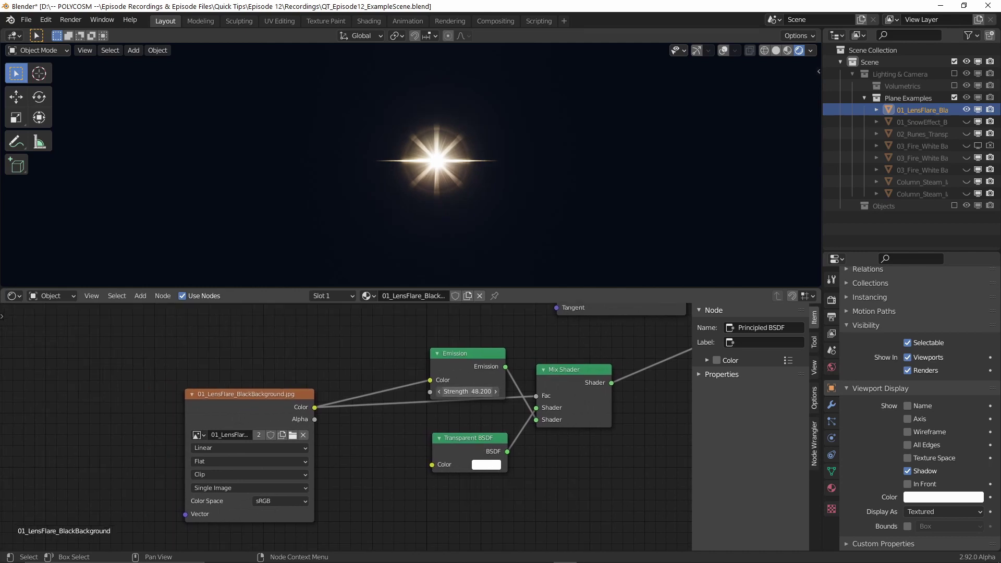
{"action": "left_click_drag", "start_coordinate": [467, 391], "coordinate": [454, 391]}
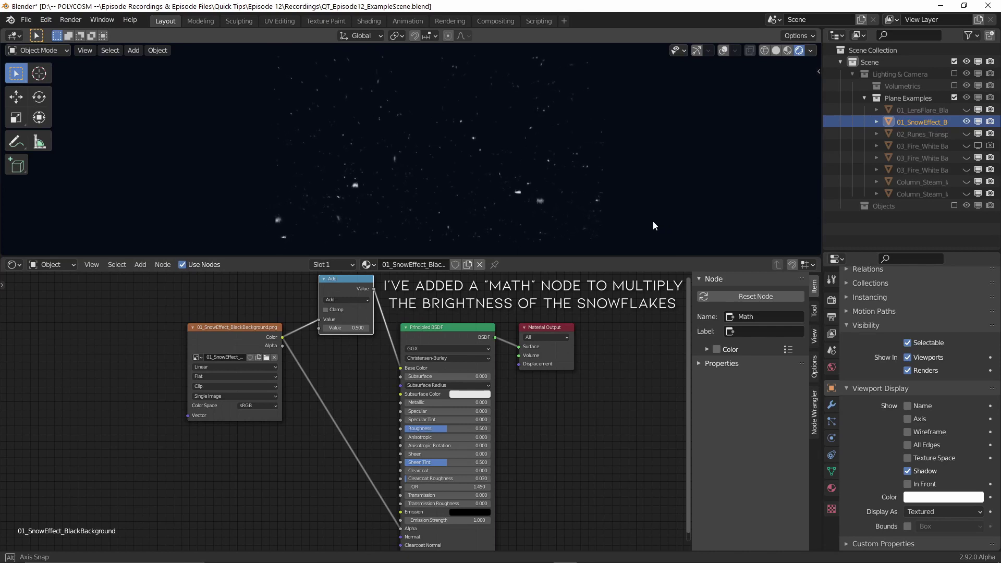
Create a mirrored linked duplicate of the snow plane and move it away from the original.
{"action": "key", "text": "alt+d"}
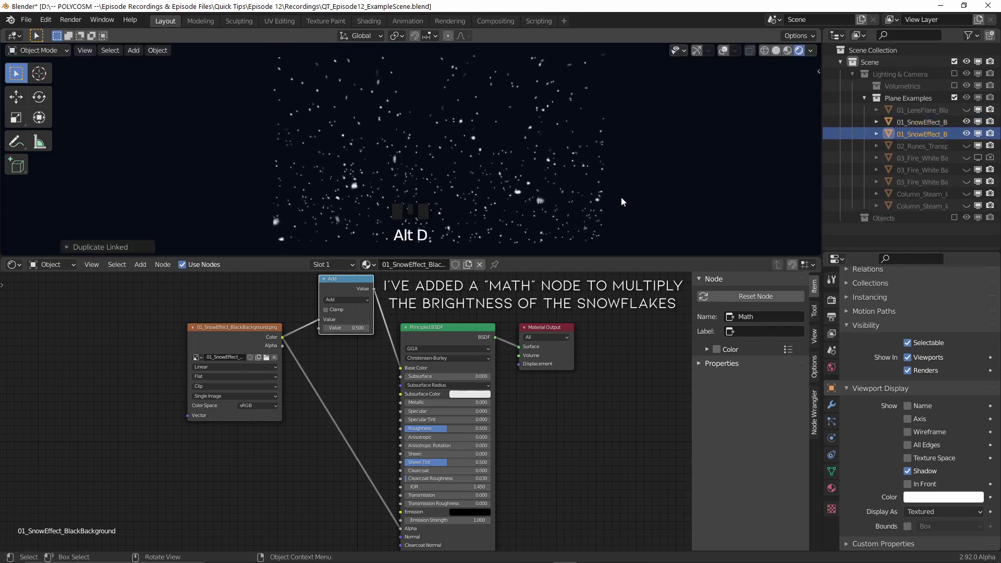
{"action": "key", "text": "ctrl+m"}
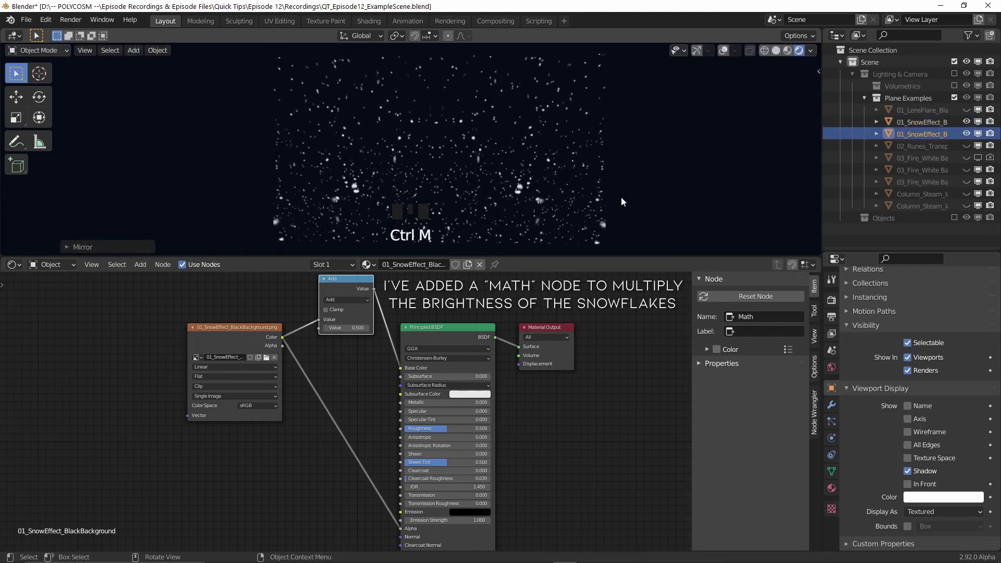
{"action": "middle_click_drag", "start_coordinate": [621, 196], "coordinate": [549, 224]}
{"action": "scroll", "coordinate": [605, 198], "scroll_direction": "down", "scroll_amount": 2}
{"action": "key", "text": "g"}
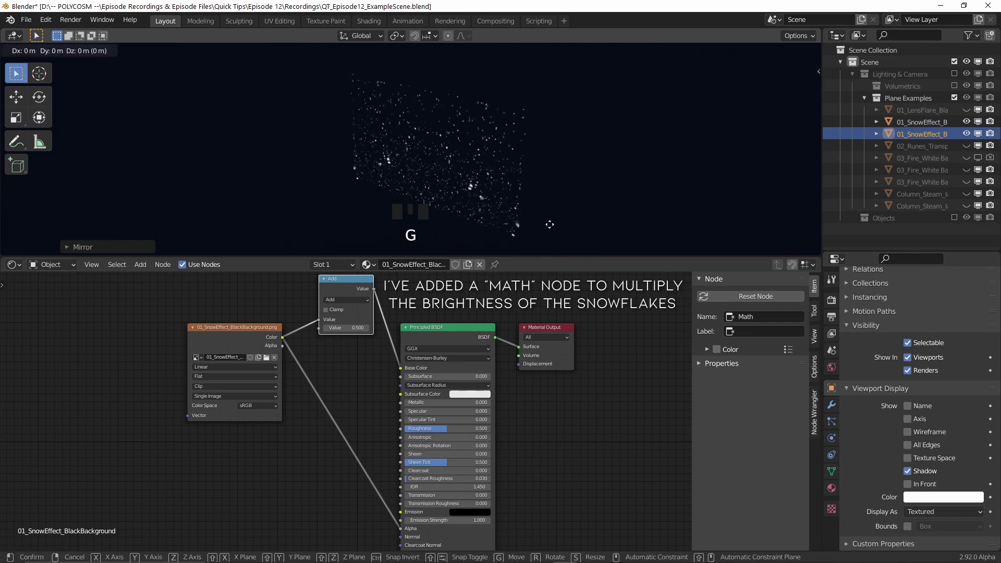
{"action": "left_click", "coordinate": [611, 207]}
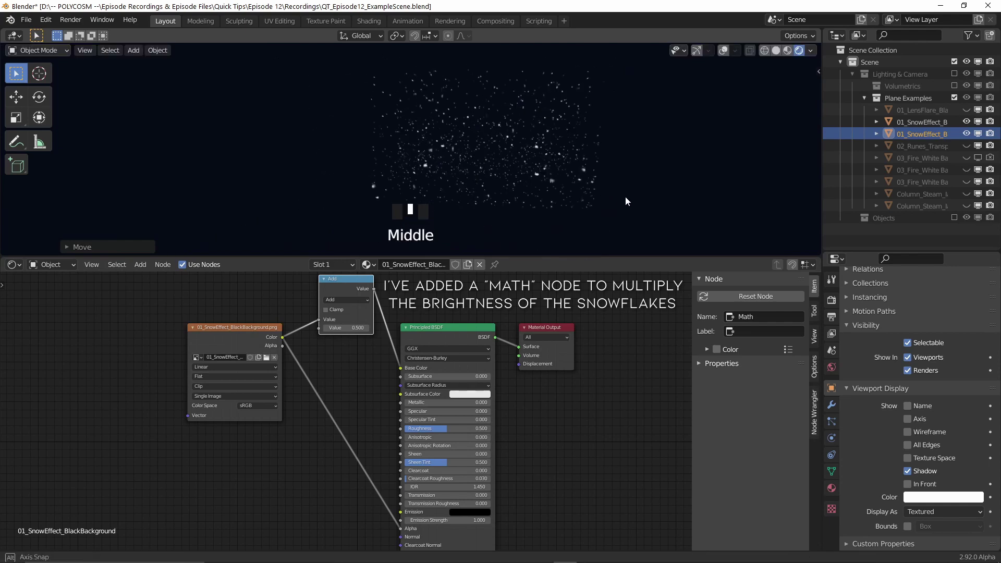
{"action": "scroll", "coordinate": [669, 186], "scroll_direction": "up", "scroll_amount": 3}
{"action": "middle_click_drag", "start_coordinate": [668, 186], "coordinate": [693, 189], "text": "shift"}
{"action": "scroll", "coordinate": [631, 191], "scroll_direction": "up", "scroll_amount": 1}
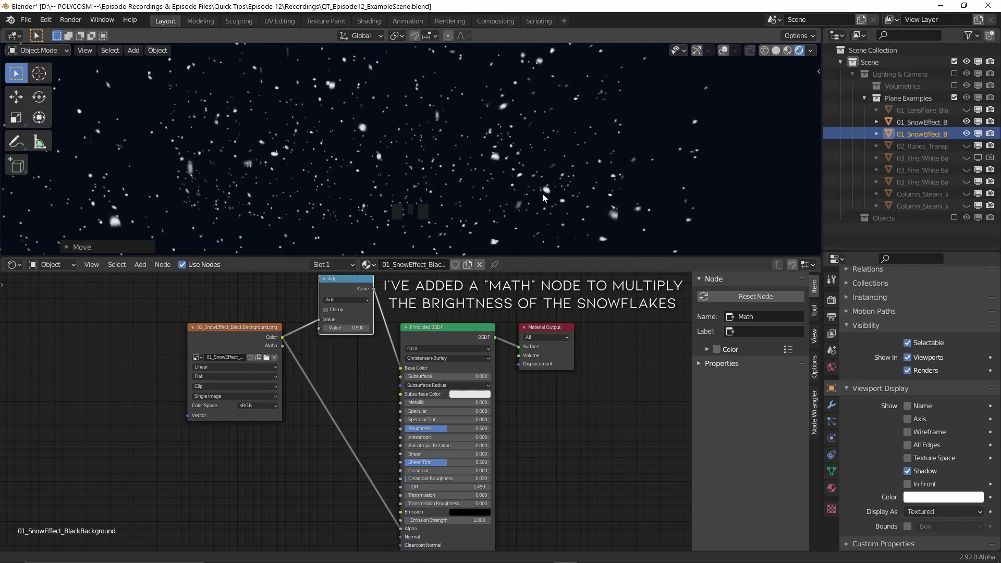
Maximize the 3D viewport and offset a third linked snow plane along Y.
{"action": "key", "text": "ctrl+space"}
{"action": "scroll", "coordinate": [718, 298], "scroll_direction": "down", "scroll_amount": 2}
{"action": "middle_click_drag", "start_coordinate": [718, 298], "coordinate": [608, 314]}
{"action": "key", "text": "alt+d"}
{"action": "right_click", "coordinate": [617, 309]}
{"action": "key", "text": "g"}
{"action": "key", "text": "y"}
{"action": "left_click", "coordinate": [715, 274]}
{"action": "middle_click_drag", "start_coordinate": [718, 273], "coordinate": [684, 318]}
Offset a fourth linked snow plane along Y and view the row of planes in Solid shading.
{"action": "key", "text": "alt+d"}
{"action": "left_click", "coordinate": [688, 318]}
{"action": "key", "text": "g"}
{"action": "key", "text": "y"}
{"action": "left_click", "coordinate": [786, 280]}
{"action": "middle_click_drag", "start_coordinate": [786, 280], "coordinate": [599, 336]}
{"action": "scroll", "coordinate": [598, 339], "scroll_direction": "up", "scroll_amount": 3}
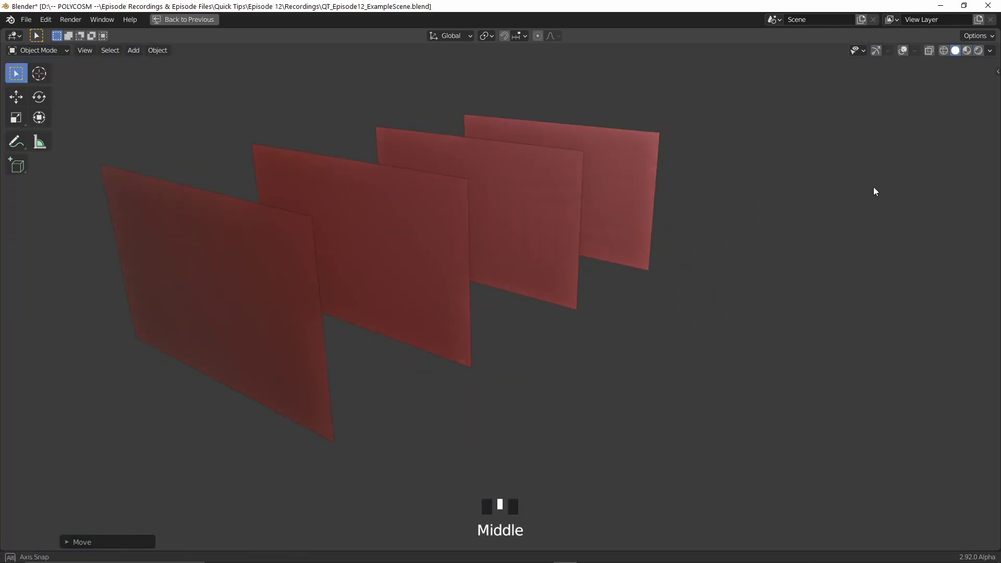
{"action": "mouse_move", "coordinate": [874, 189]}
{"action": "middle_mouse_down"}
{"action": "mouse_move", "coordinate": [960, 189]}
{"action": "mouse_move", "coordinate": [918, 187]}
{"action": "middle_mouse_up"}
Switch to the .mov Files folder in File Explorer and open the Column_Steam.mov clip.
{"action": "key", "text": "alt+Tab"}
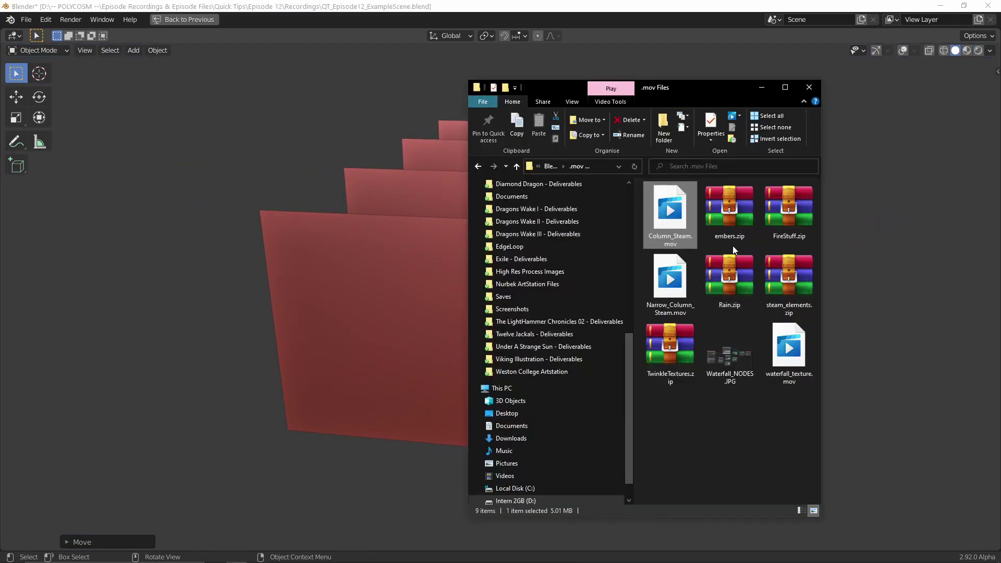
{"action": "right_click", "coordinate": [669, 211]}
{"action": "mouse_move", "coordinate": [619, 312]}
{"action": "left_click", "coordinate": [689, 334]}
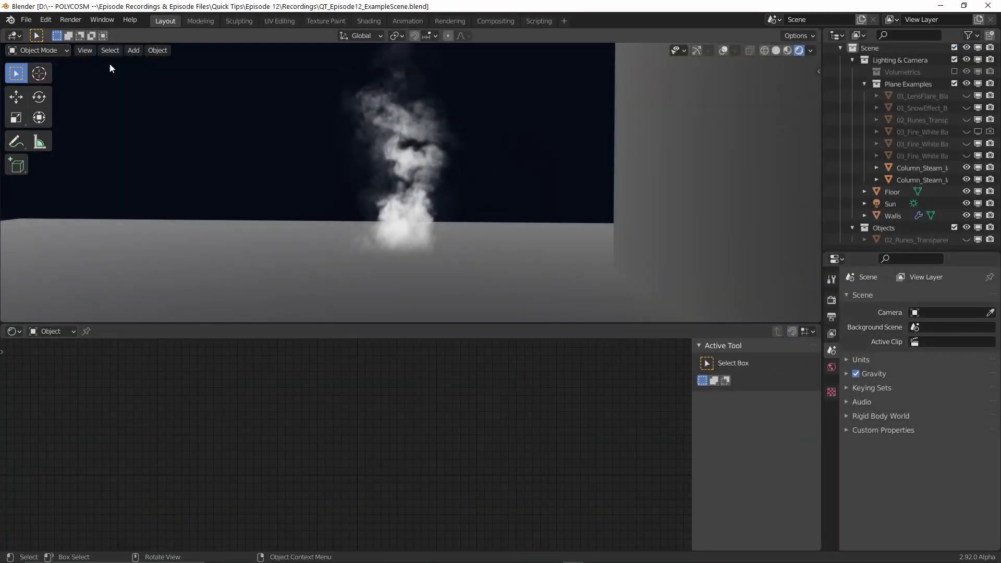
Open the Images as Planes import for bringing in a video clip.
{"action": "left_click", "coordinate": [32, 21]}
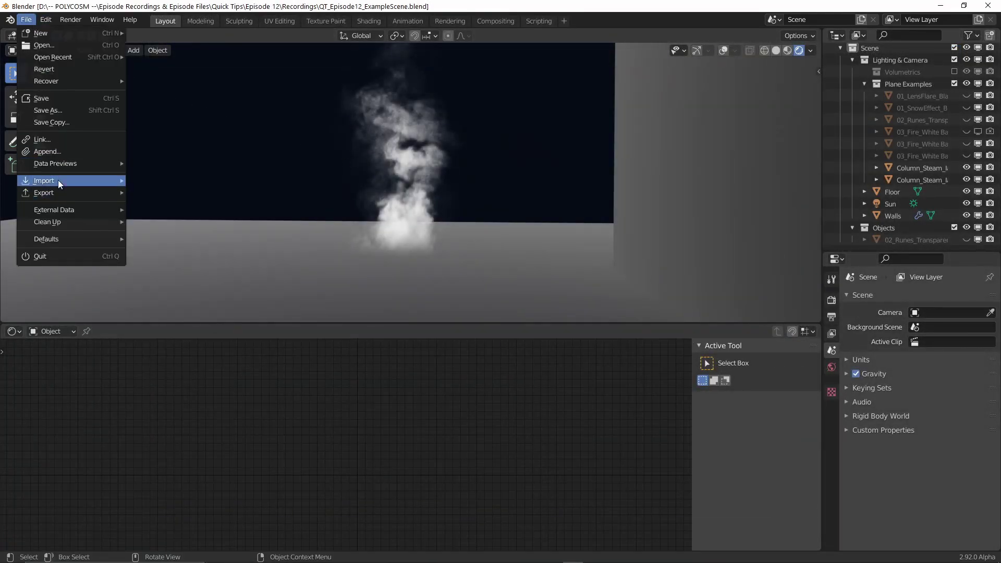
{"action": "mouse_move", "coordinate": [59, 181]}
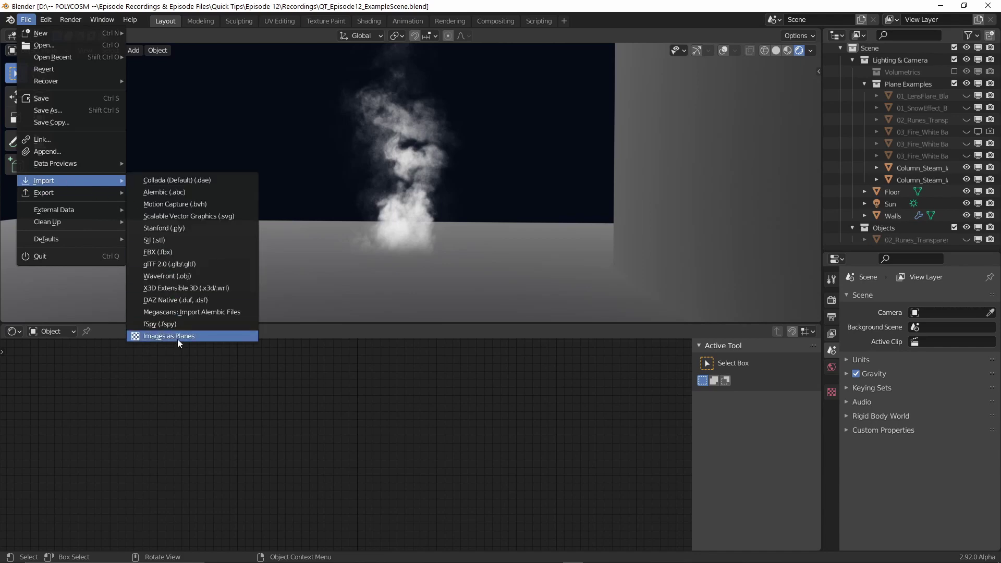
{"action": "left_click", "coordinate": [177, 339]}
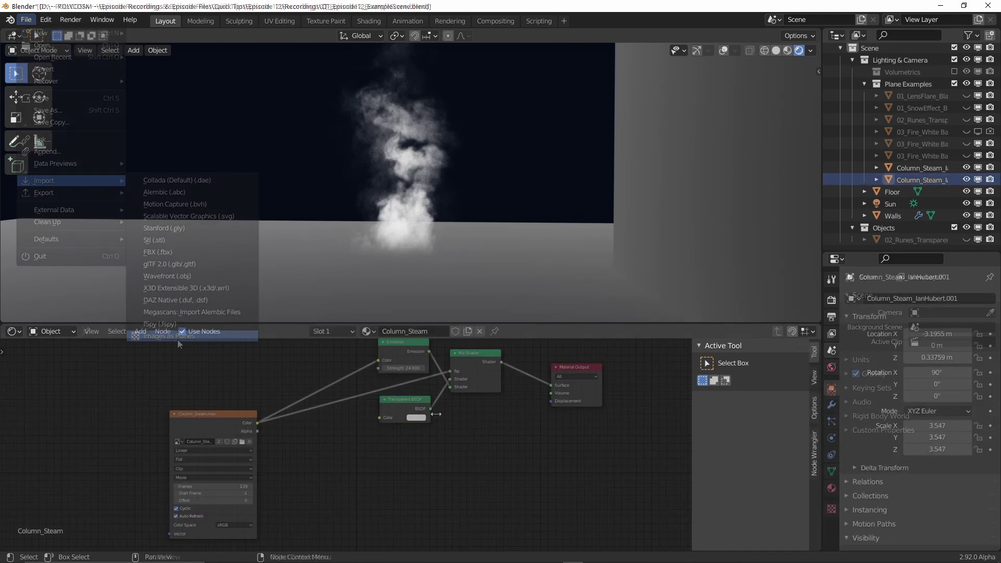
Move the Column_Steam.mov texture node closer to the steam material's Emission and Mix Shader nodes.
{"action": "middle_click_drag", "start_coordinate": [450, 412], "coordinate": [469, 431]}
{"action": "left_click", "coordinate": [236, 429]}
{"action": "key", "text": "g"}
{"action": "left_click", "coordinate": [374, 433]}
{"action": "scroll", "coordinate": [506, 400], "scroll_direction": "up", "scroll_amount": 2}
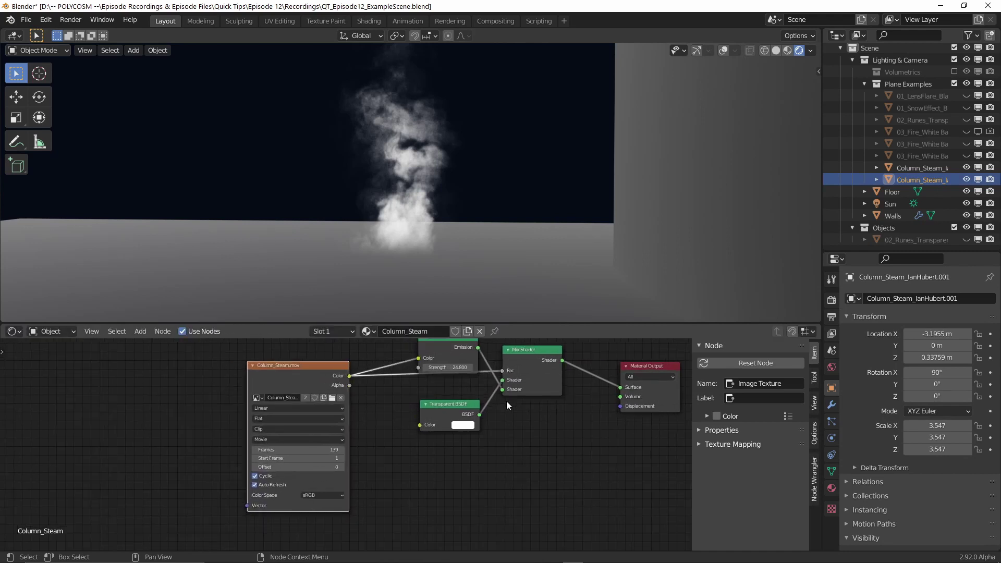
{"action": "middle_click_drag", "start_coordinate": [460, 427], "coordinate": [428, 428]}
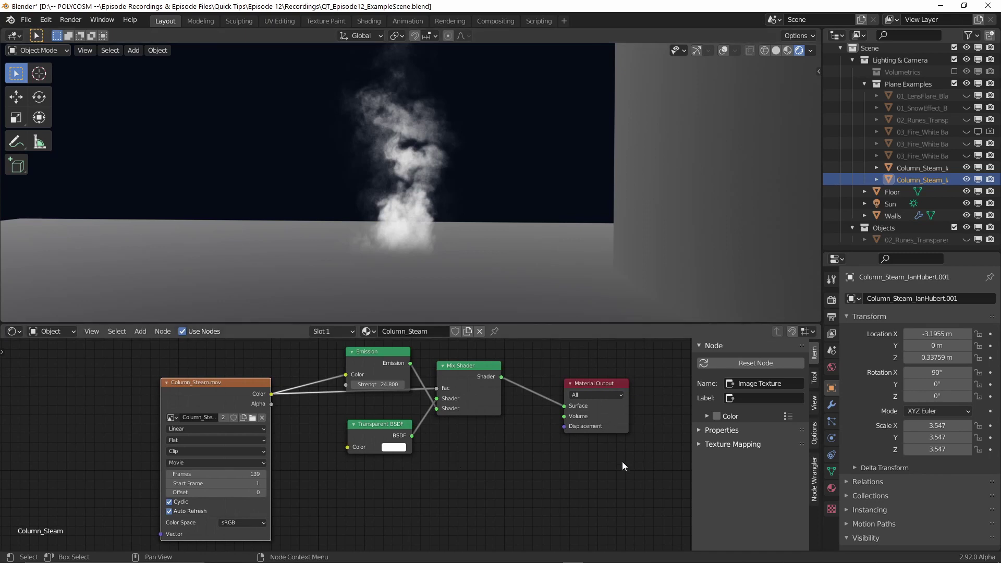
Play the animation and place a linked duplicate of the steam plane about 2.28 m along Y.
{"action": "key", "text": "space"}
{"action": "middle_click_drag", "start_coordinate": [614, 299], "coordinate": [577, 295]}
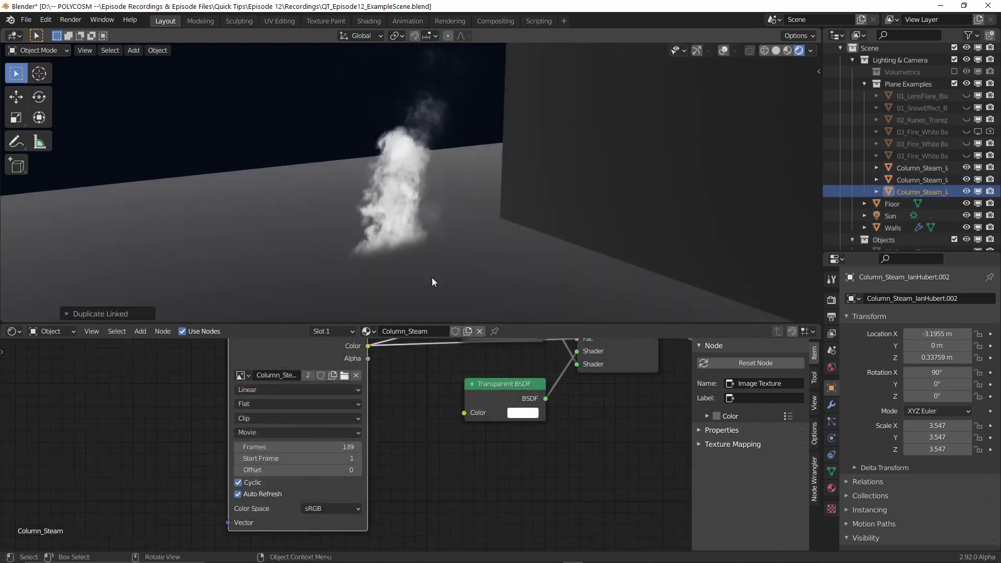
{"action": "key", "text": "alt+d"}
{"action": "key", "text": "y"}
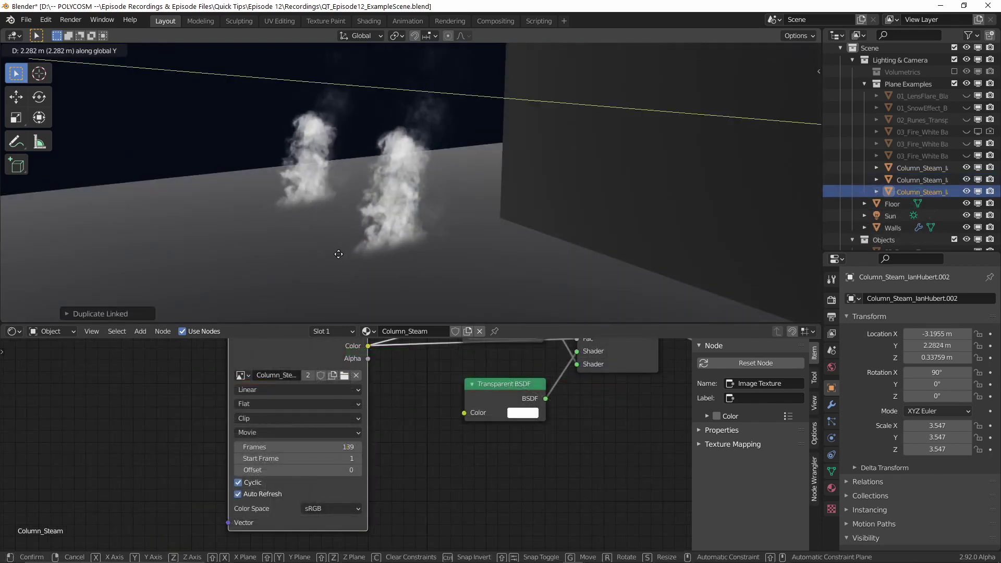
{"action": "left_click", "coordinate": [335, 253]}
Place two more linked duplicates of the steam plane, moving the first freely and the second along Y.
{"action": "key", "text": "alt+d"}
{"action": "left_click", "coordinate": [290, 282]}
{"action": "key", "text": "alt+d"}
{"action": "key", "text": "y"}
{"action": "left_click", "coordinate": [354, 284]}
{"action": "scroll", "coordinate": [438, 269], "scroll_direction": "up", "scroll_amount": 2}
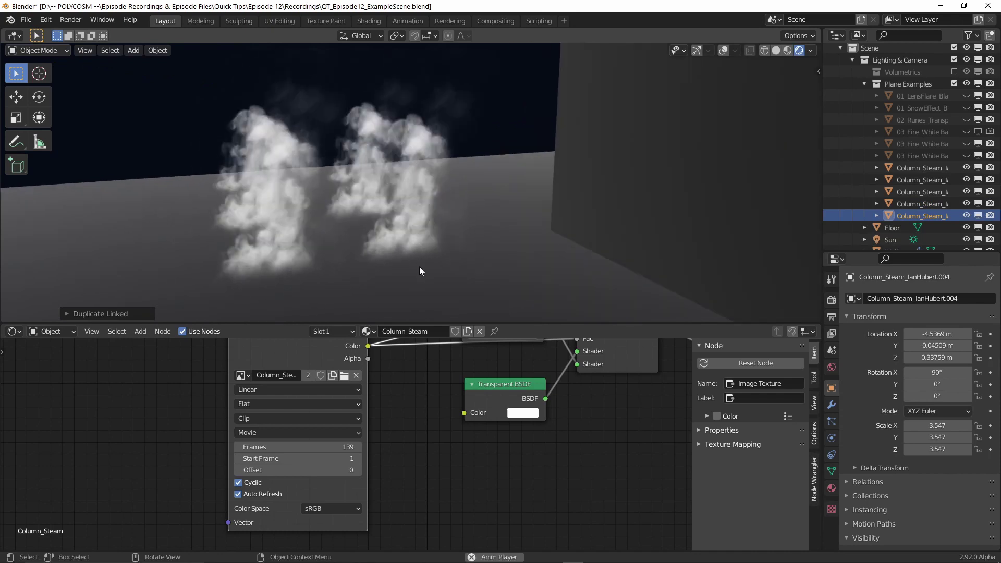
{"action": "middle_click_drag", "start_coordinate": [421, 268], "coordinate": [441, 270]}
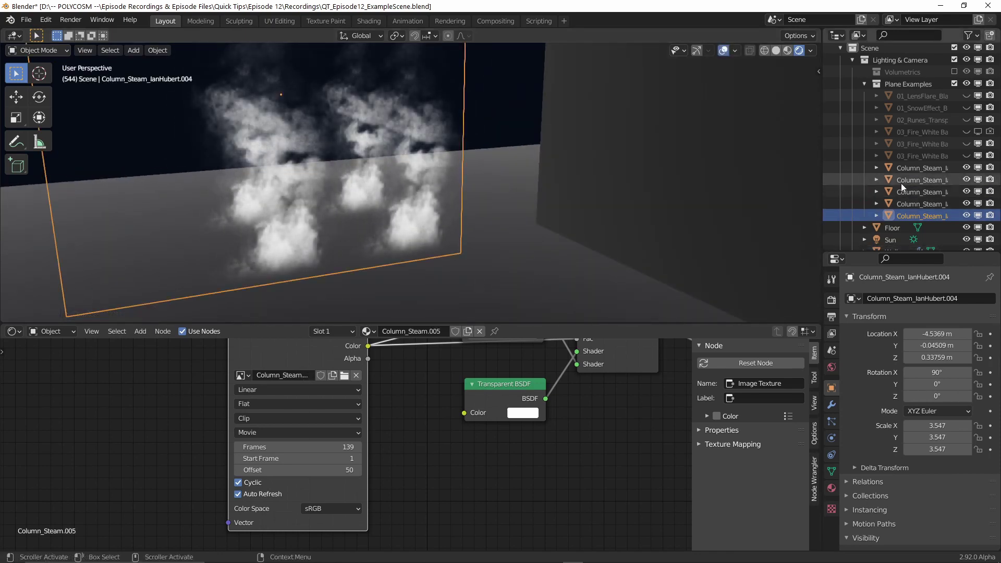
Set the second steam plane's video offset to 20 and scale the plane down to about 2.909.
{"action": "left_click", "coordinate": [901, 179]}
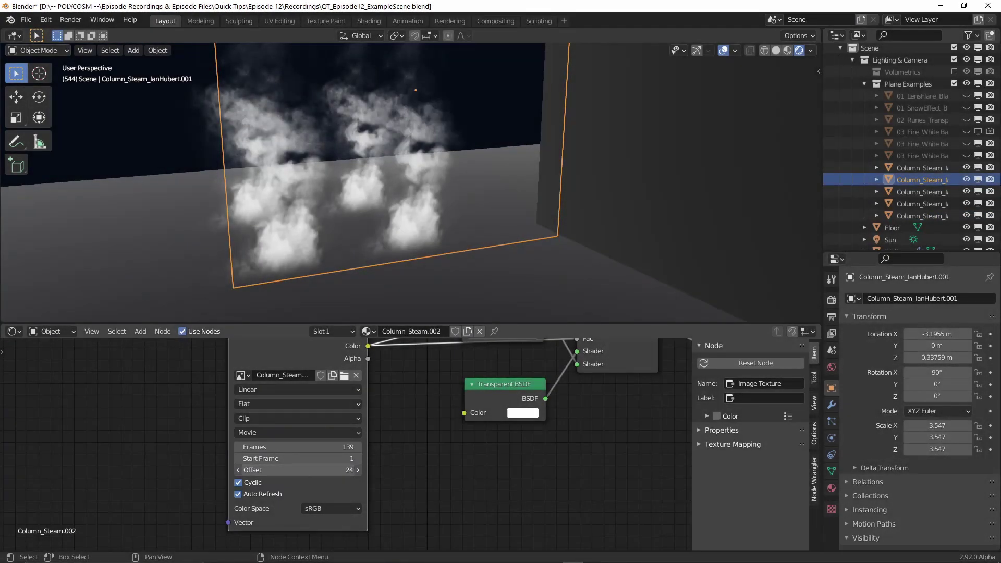
{"action": "left_click_drag", "start_coordinate": [308, 470], "coordinate": [288, 471]}
{"action": "key", "text": "s"}
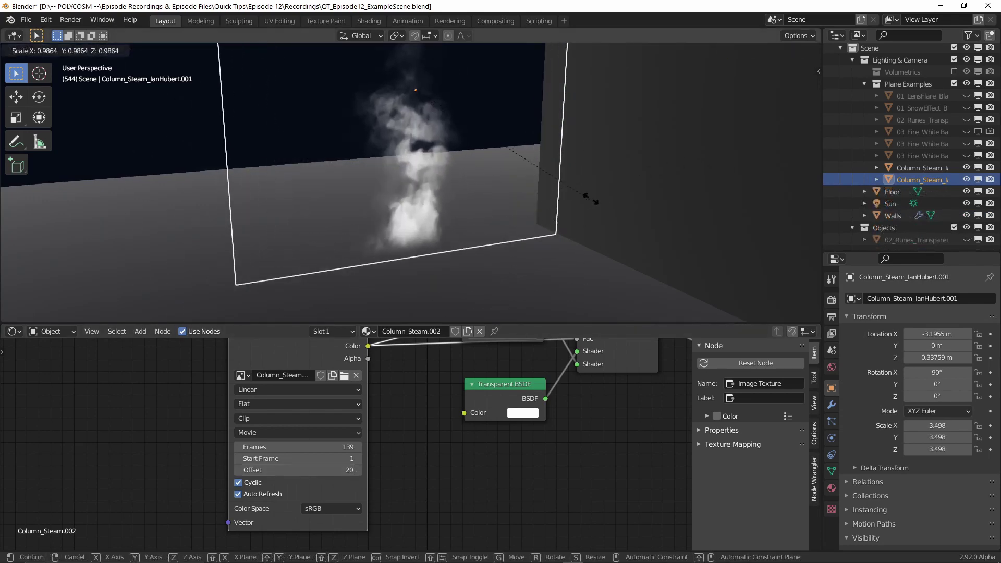
{"action": "left_click", "coordinate": [543, 201]}
Subdivide the scaled steam plane's mesh repeatedly in Edit Mode.
{"action": "key", "text": "Tab"}
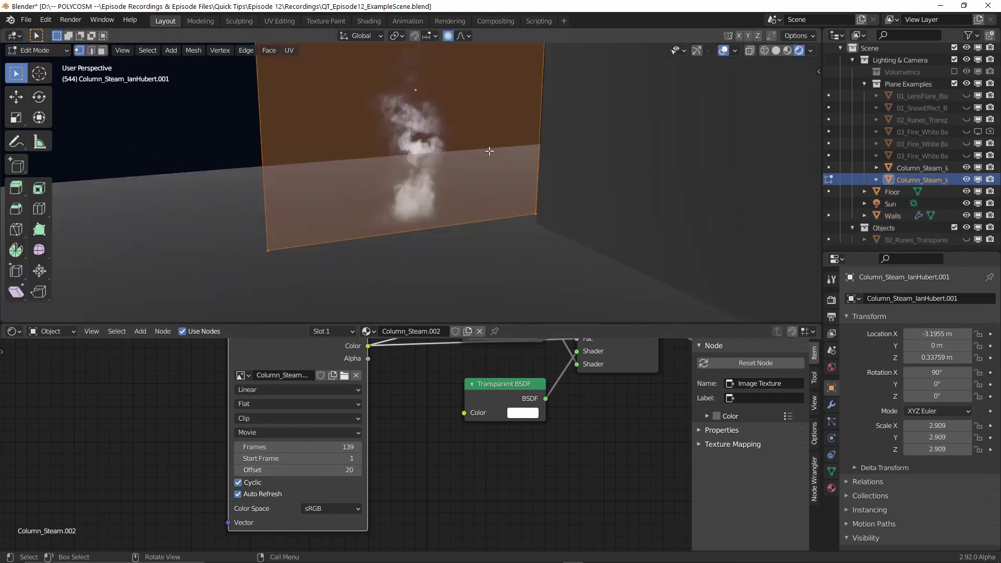
{"action": "right_click", "coordinate": [494, 148]}
{"action": "left_click", "coordinate": [494, 148]}
{"action": "key", "text": "shift+r"}
{"action": "middle_click_drag", "start_coordinate": [489, 162], "coordinate": [518, 247], "text": "shift"}
Hide the viewport overlays, move part of the steam plane's mesh along Y with proportional editing, and play the animation.
{"action": "left_click", "coordinate": [447, 244]}
{"action": "left_click", "coordinate": [723, 52]}
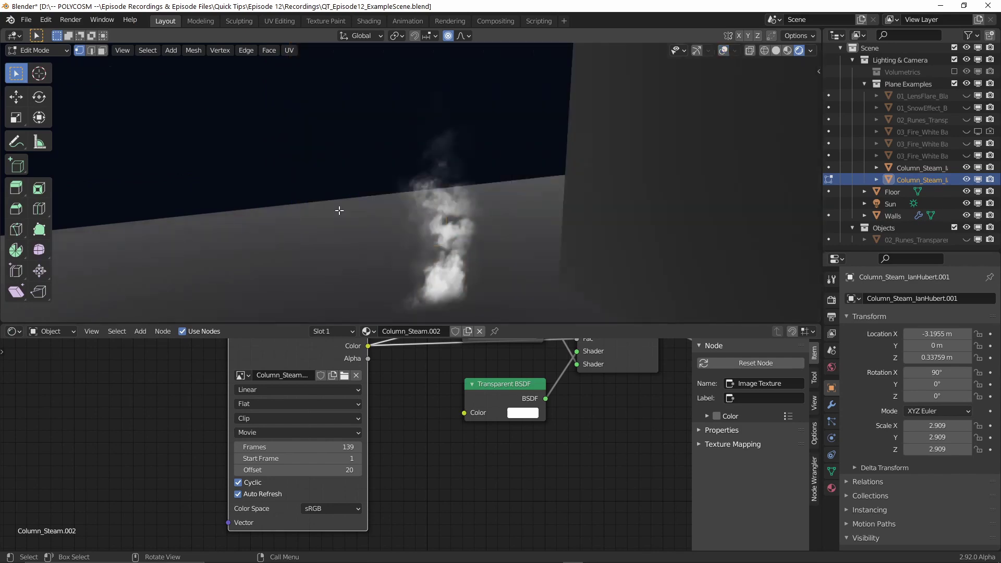
{"action": "key", "text": "g"}
{"action": "key", "text": "y"}
{"action": "scroll", "coordinate": [339, 189], "scroll_direction": "down", "scroll_amount": 4}
{"action": "key", "text": "space"}
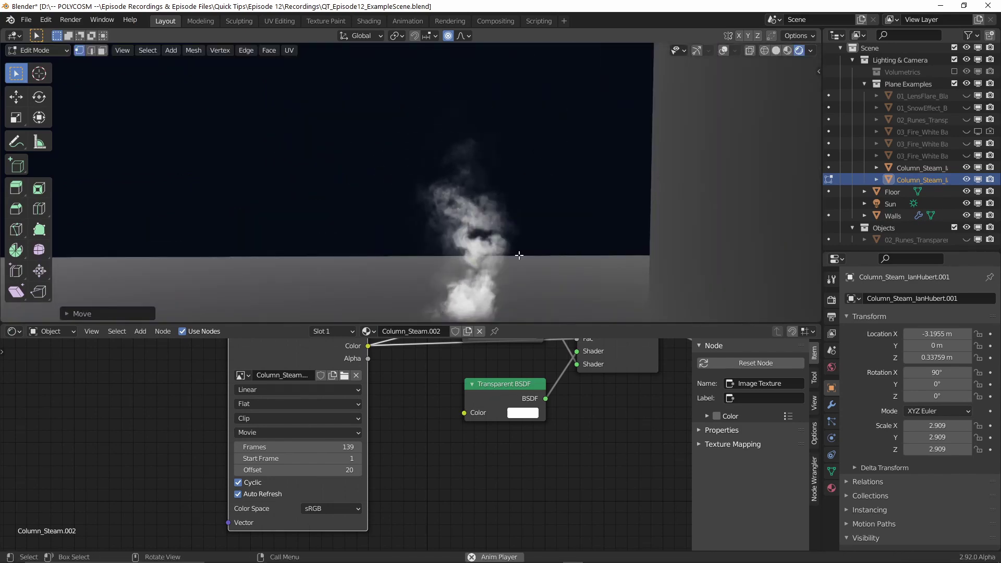
{"action": "mouse_move", "coordinate": [520, 255]}
{"action": "middle_mouse_down"}
{"action": "mouse_move", "coordinate": [626, 266]}
{"action": "mouse_move", "coordinate": [518, 268]}
{"action": "middle_mouse_up"}
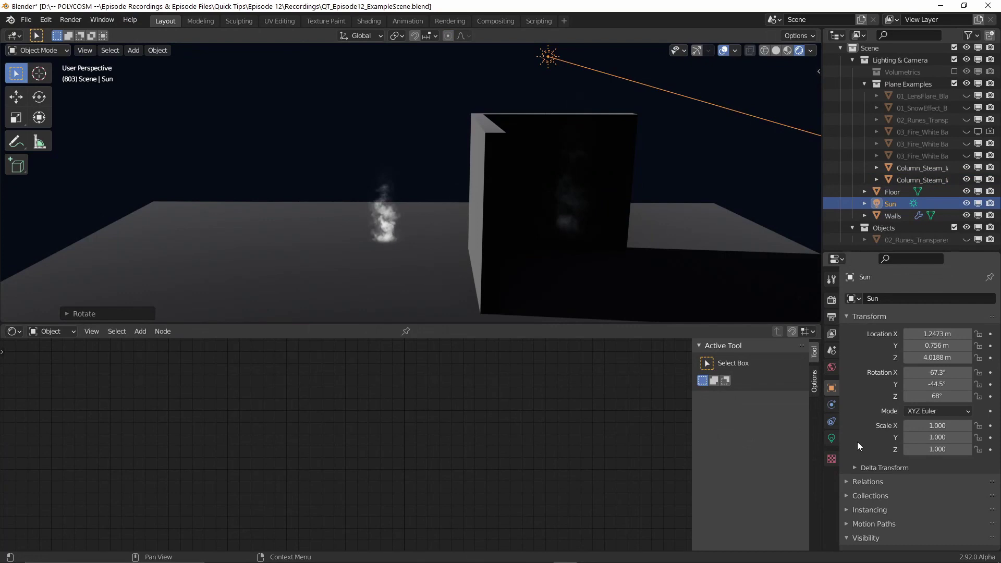
Rotate the Sun light to compare its effect on the emissive and Translucent BSDF steam planes, checking the translucent plane's material.
{"action": "key", "text": "r"}
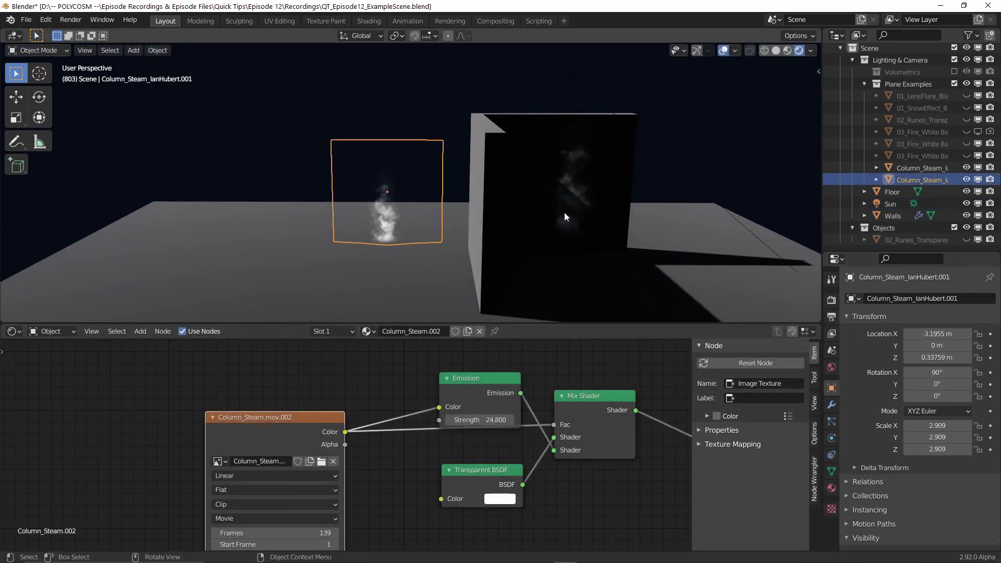
{"action": "left_click", "coordinate": [564, 212]}
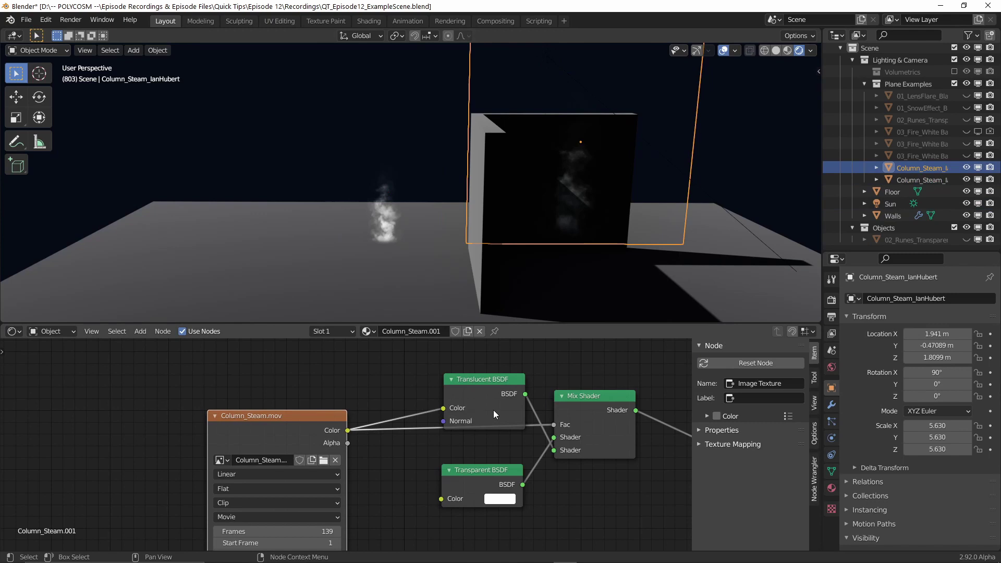
{"action": "left_click", "coordinate": [892, 205]}
{"action": "key", "text": "r"}
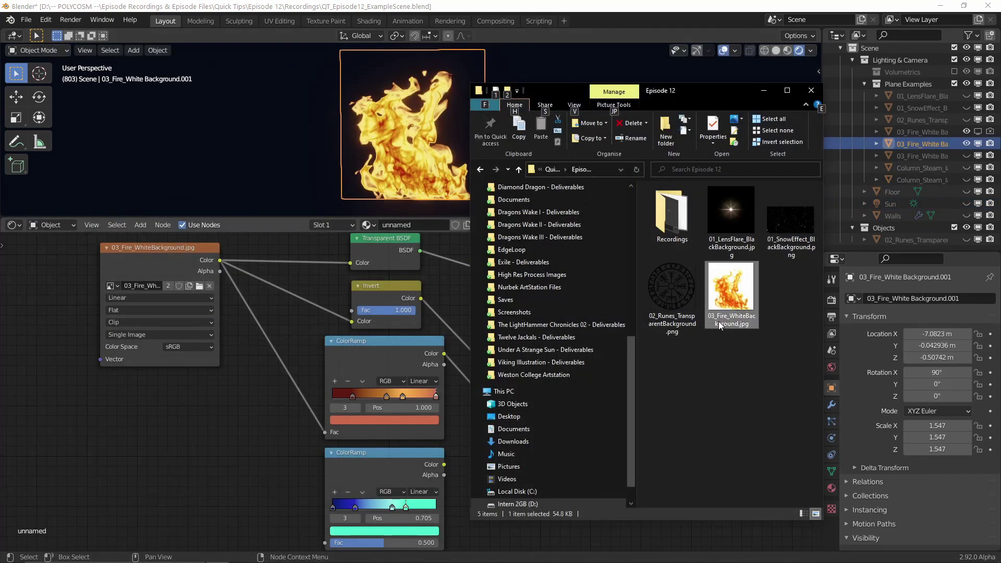
View the source image 03_Fire_WhiteBackground.jpg in the Photos app and close it.
{"action": "left_click", "coordinate": [730, 292]}
{"action": "double_click", "coordinate": [730, 291]}
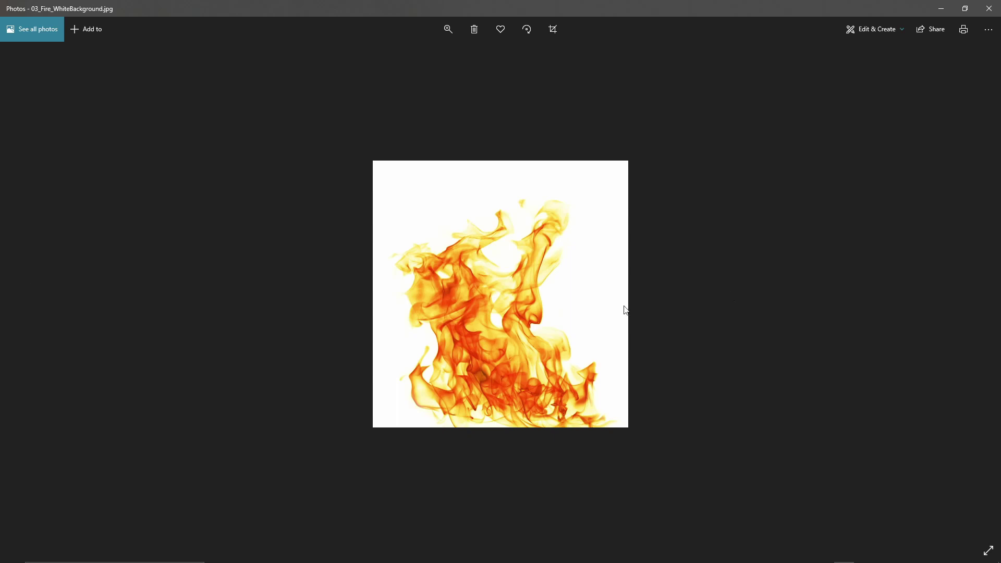
{"action": "left_click", "coordinate": [981, 7]}
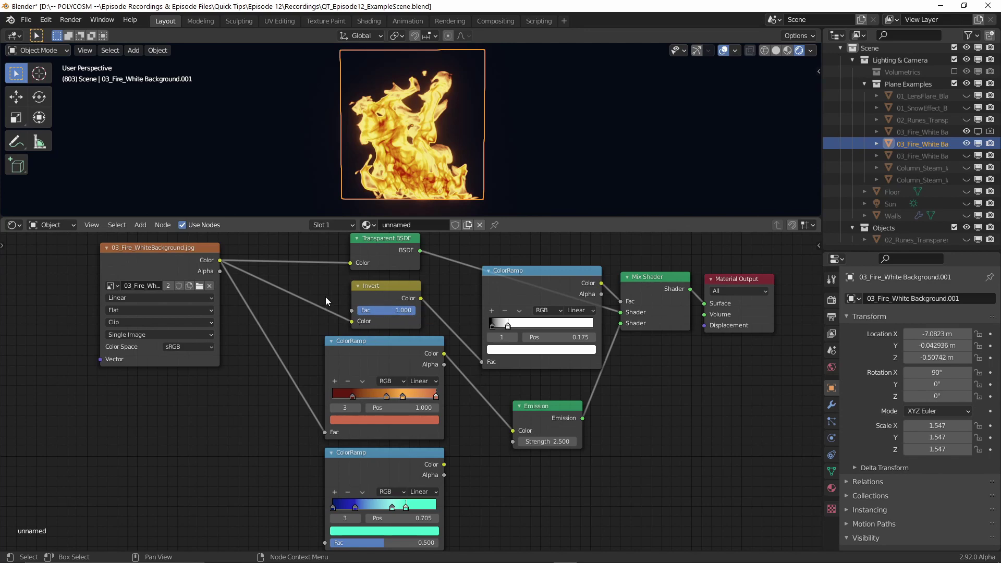
Try feeding the fire image's colour directly into the Emission shader, and undo the change.
{"action": "left_click_drag", "start_coordinate": [221, 260], "coordinate": [527, 441]}
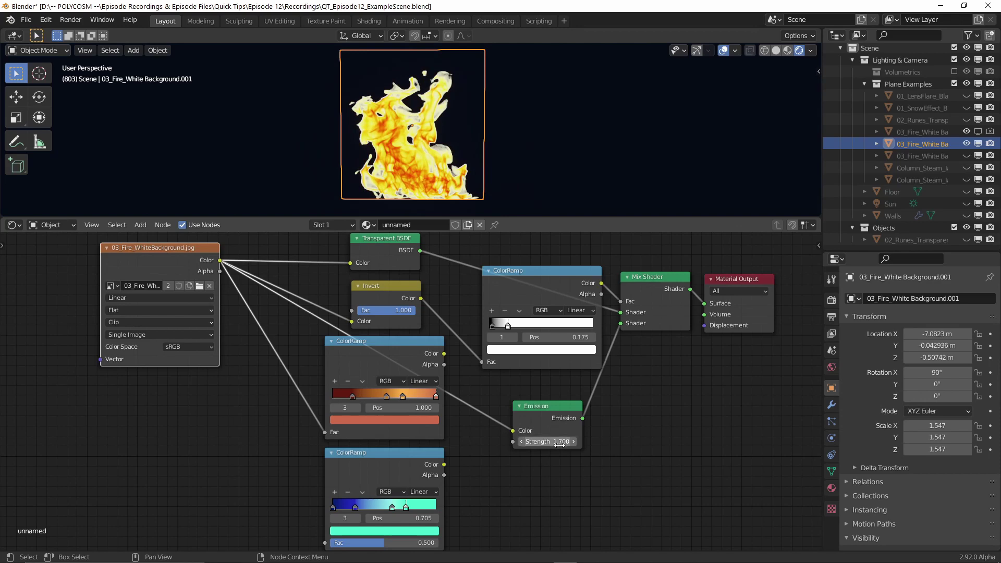
{"action": "key", "text": "ctrl+z"}
{"action": "key", "text": "ctrl+z"}
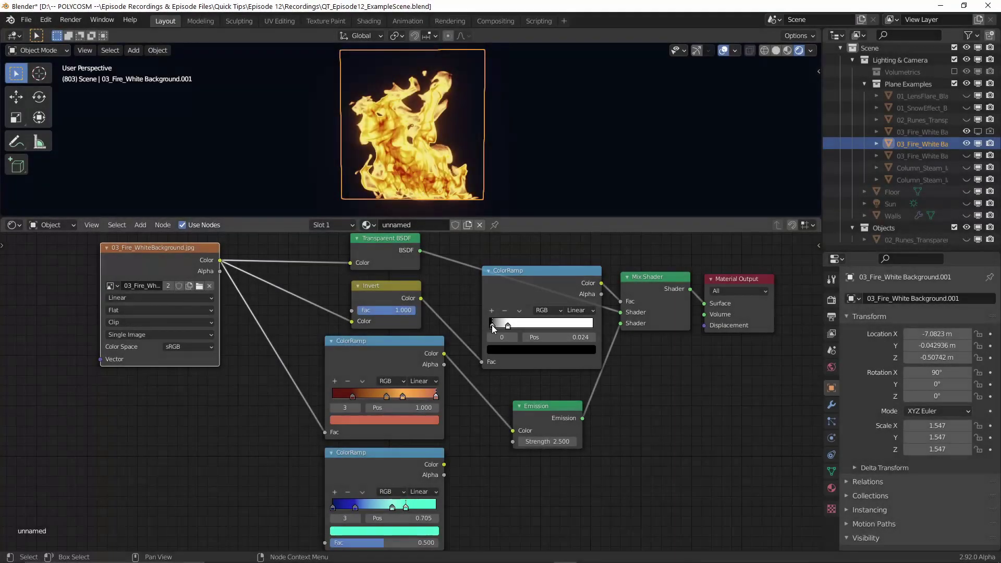
Try shifting the black-and-white ColorRamp's dark stop and raising the fire material's Emission strength to 3.000.
{"action": "left_click_drag", "start_coordinate": [492, 325], "coordinate": [509, 326]}
{"action": "left_click", "coordinate": [508, 325]}
{"action": "mouse_move", "coordinate": [547, 441]}
{"action": "left_mouse_down"}
{"action": "mouse_move", "coordinate": [562, 442]}
{"action": "mouse_move", "coordinate": [553, 442]}
{"action": "left_mouse_up"}
Route the fire image's colour through the blue-green ColorRamp and link that ramp to the Emission colour.
{"action": "left_click", "coordinate": [443, 475]}
{"action": "key", "text": "g"}
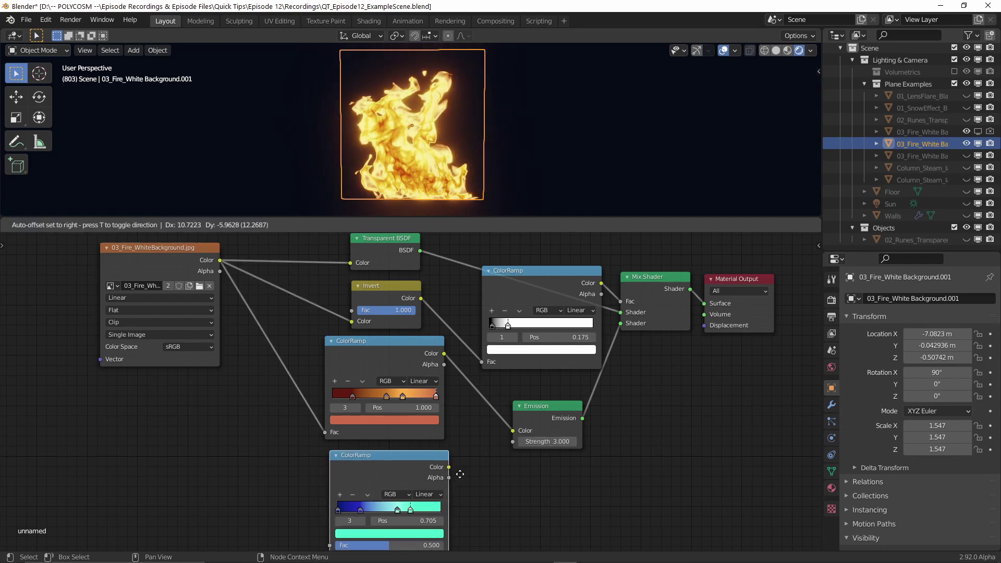
{"action": "left_click", "coordinate": [457, 474]}
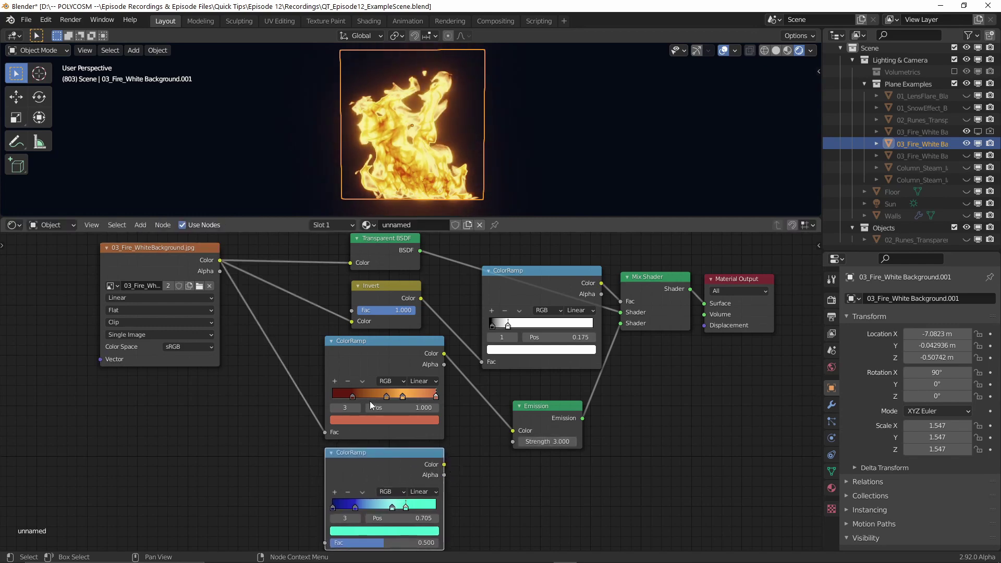
{"action": "left_click_drag", "start_coordinate": [221, 259], "coordinate": [324, 543]}
{"action": "left_click_drag", "start_coordinate": [444, 464], "coordinate": [513, 430]}
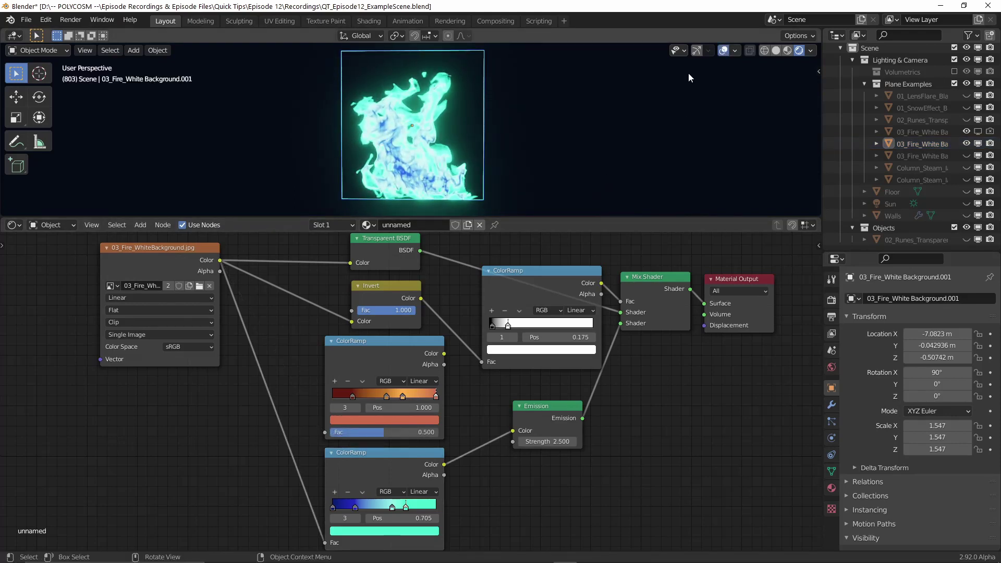
Display the fire plane's UVs in the UV Editor, try scaling the whole UV square, and leave Edit Mode.
{"action": "left_click", "coordinate": [441, 136]}
{"action": "key", "text": "Tab"}
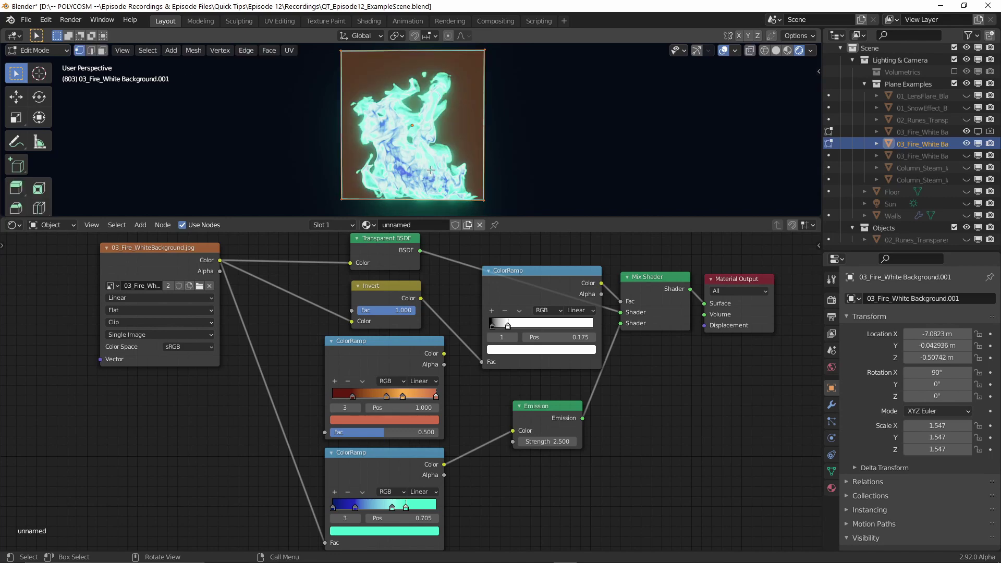
{"action": "left_click", "coordinate": [14, 225]}
{"action": "left_click", "coordinate": [46, 283]}
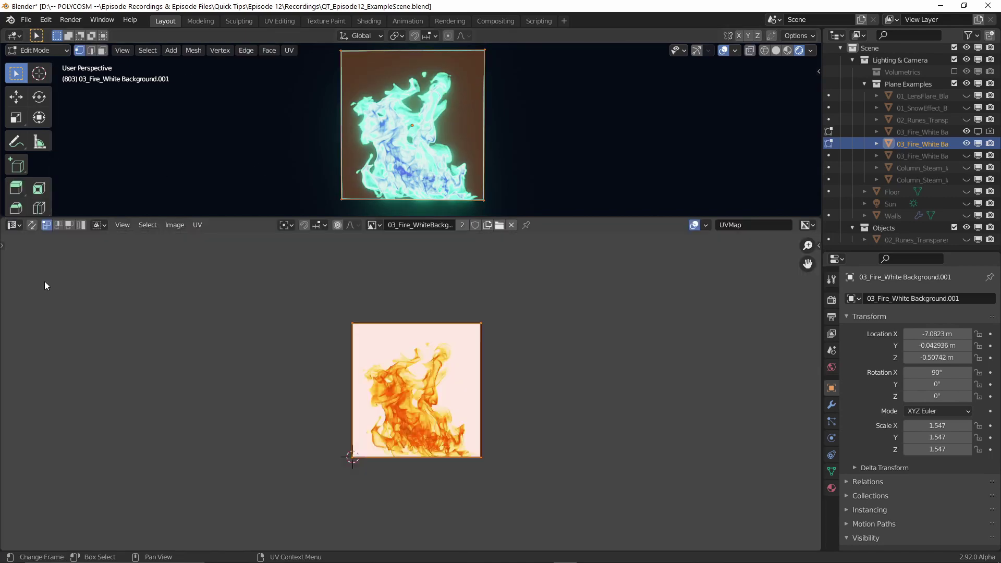
{"action": "left_click", "coordinate": [475, 338]}
{"action": "left_click_drag", "start_coordinate": [515, 286], "coordinate": [341, 467]}
{"action": "key", "text": "s"}
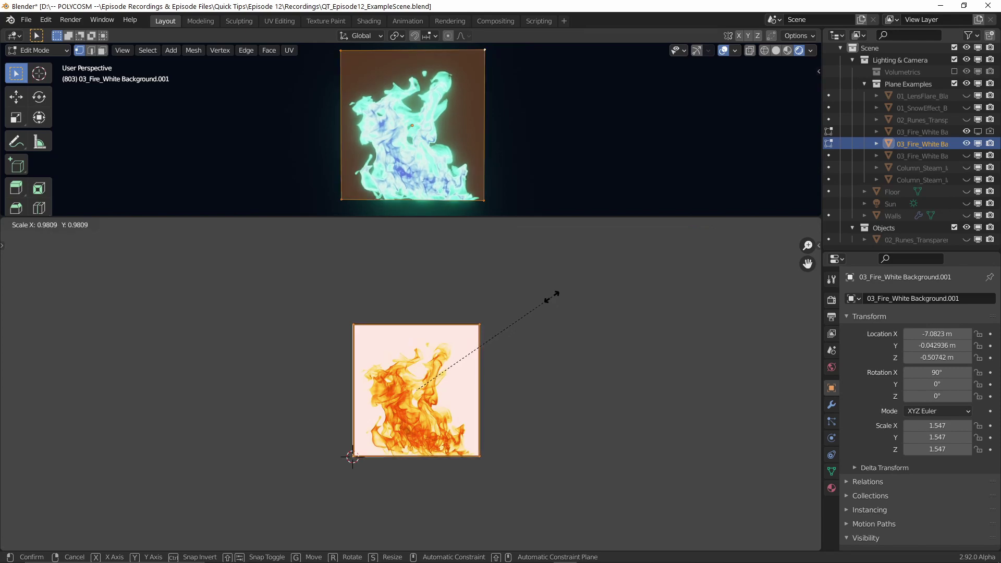
{"action": "key", "text": "Escape"}
{"action": "key", "text": "Tab"}
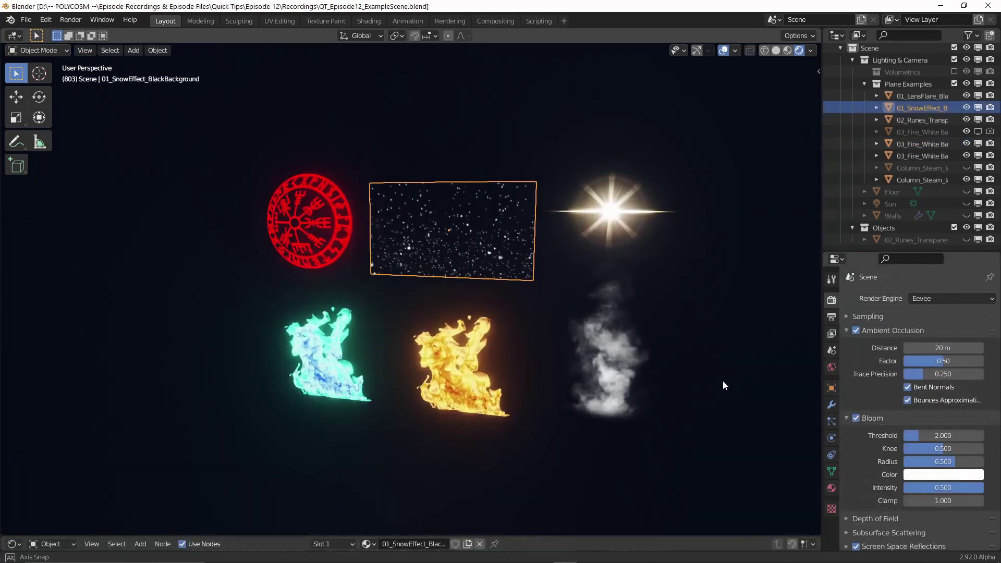
Hide the viewport overlays and enable a transparent film background in the Eevee render settings.
{"action": "left_click", "coordinate": [724, 51]}
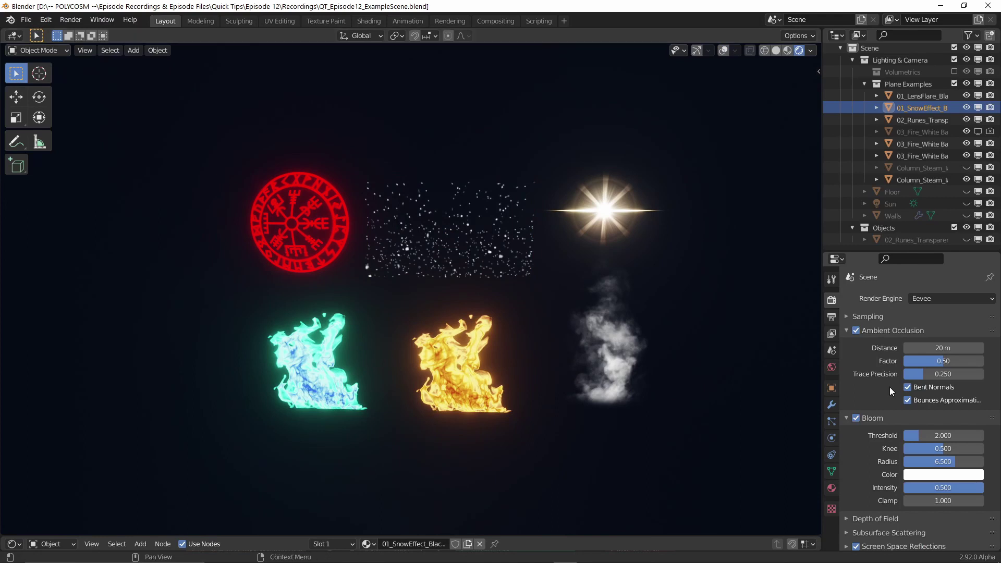
{"action": "scroll", "coordinate": [905, 387], "scroll_direction": "down", "scroll_amount": 10}
{"action": "scroll", "coordinate": [905, 387], "scroll_direction": "down", "scroll_amount": 9}
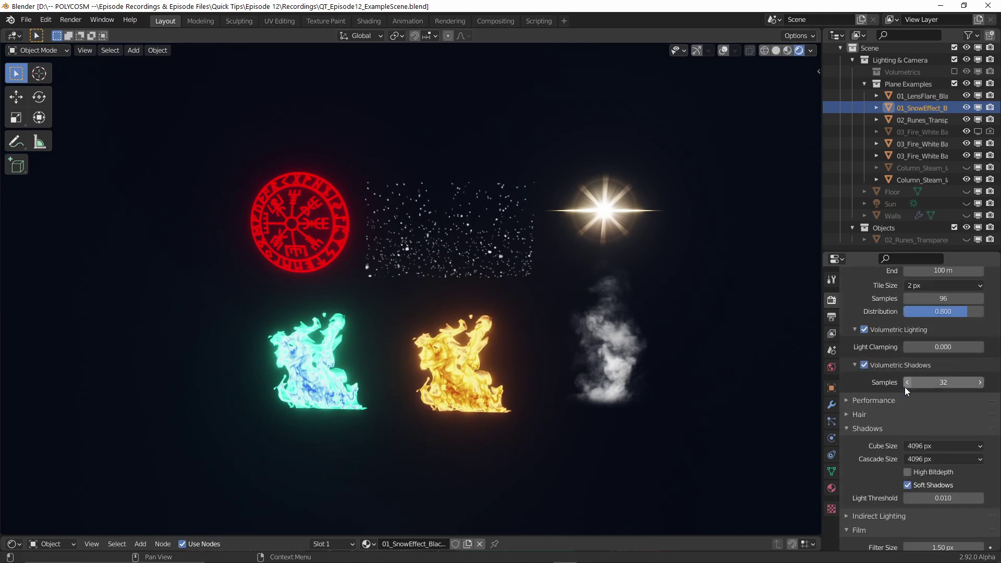
{"action": "left_click", "coordinate": [910, 457]}
Create a viewport render image of the effect planes and inspect the result.
{"action": "left_click", "coordinate": [84, 50]}
{"action": "left_click", "coordinate": [142, 263]}
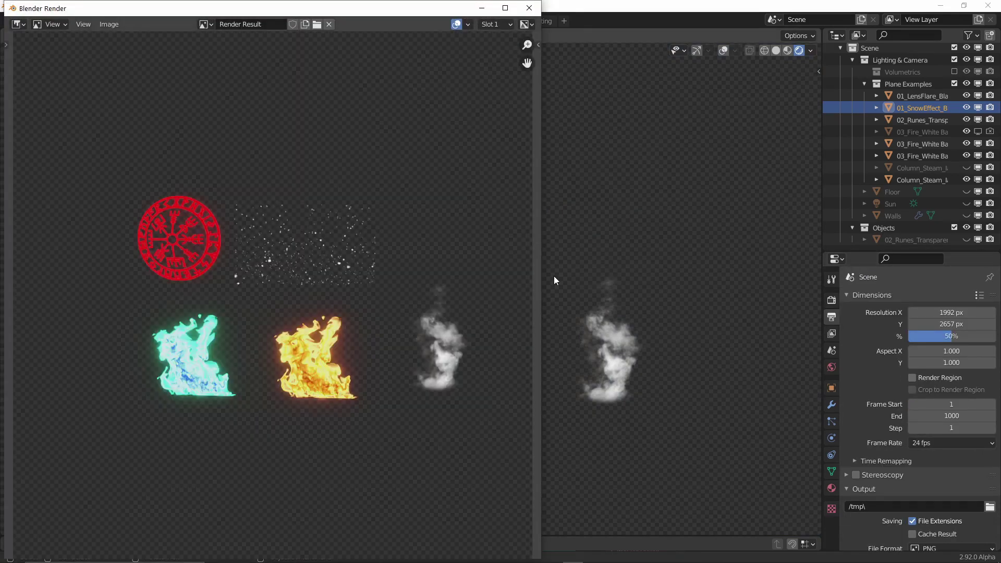
{"action": "scroll", "coordinate": [433, 290], "scroll_direction": "up", "scroll_amount": 2}
{"action": "middle_click_drag", "start_coordinate": [410, 293], "coordinate": [338, 279]}
{"action": "scroll", "coordinate": [338, 279], "scroll_direction": "down", "scroll_amount": 3}
{"action": "middle_click_drag", "start_coordinate": [690, 396], "coordinate": [670, 412]}
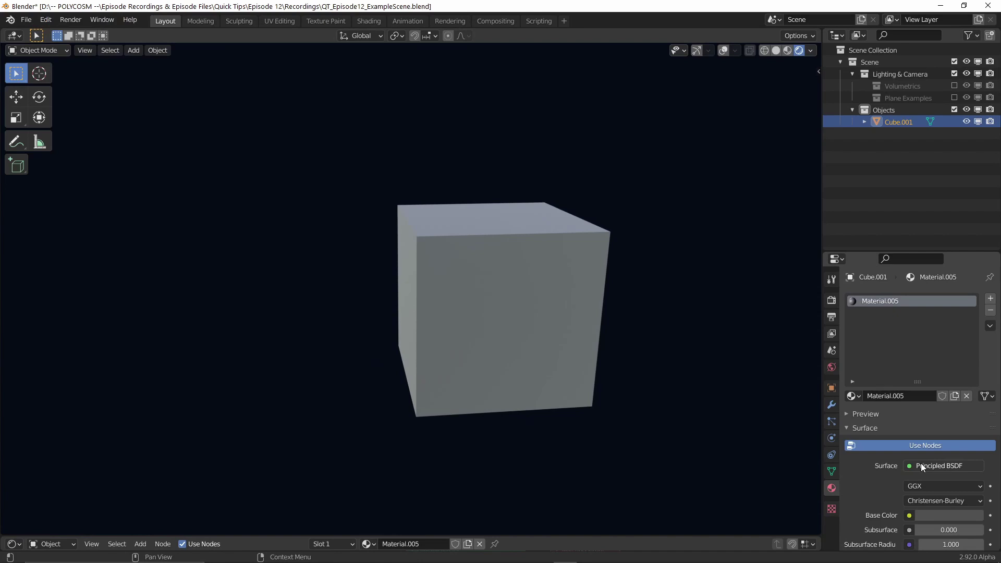
Change the cube's surface shader to Emission and enlarge the Shader Editor to show its nodes.
{"action": "left_click", "coordinate": [922, 467]}
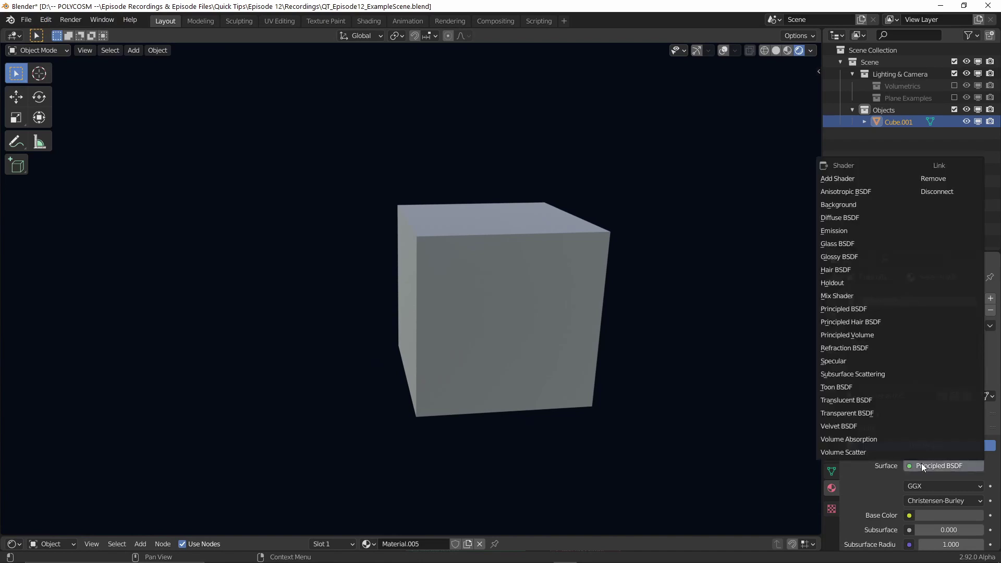
{"action": "left_click", "coordinate": [844, 231]}
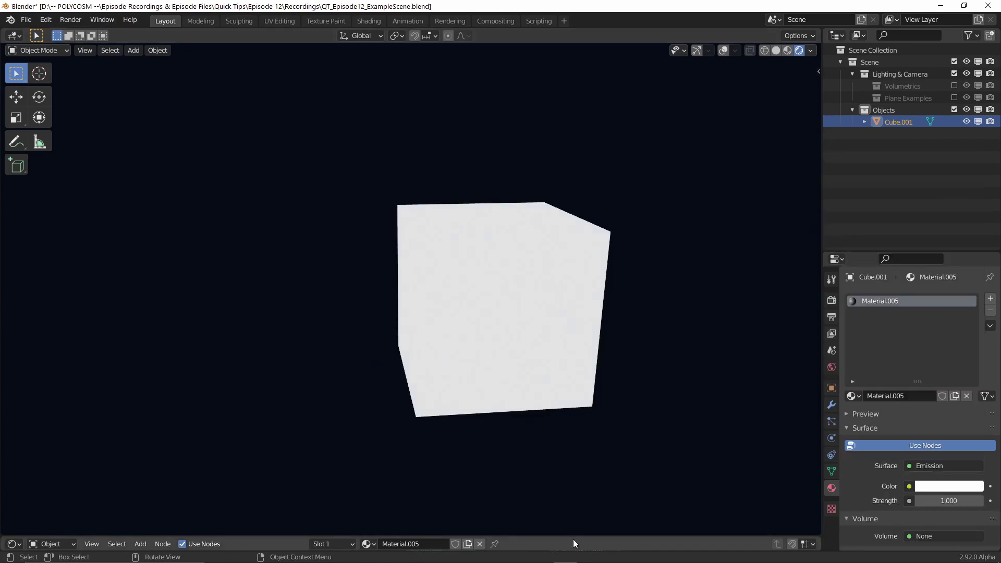
{"action": "left_click_drag", "start_coordinate": [573, 534], "coordinate": [588, 348]}
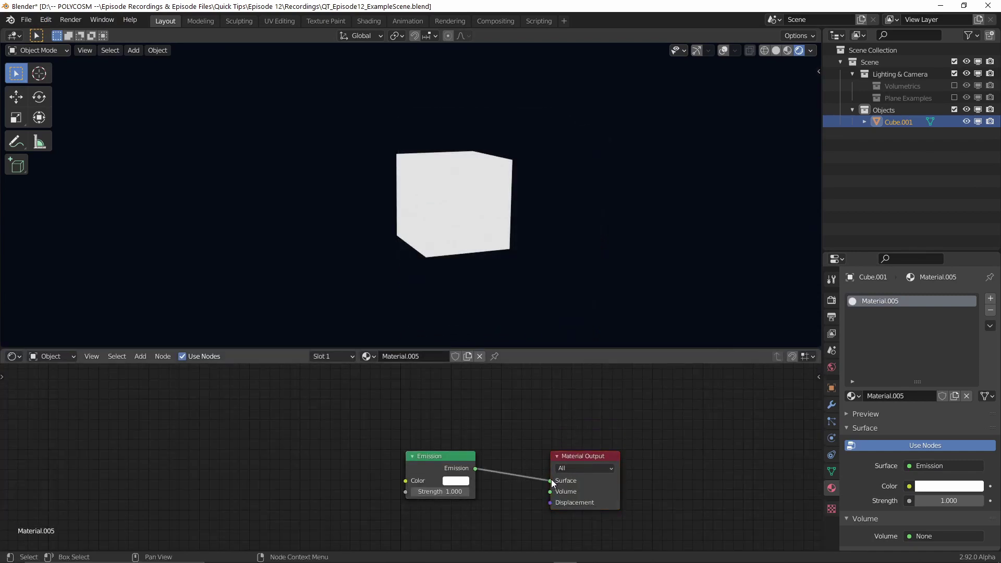
Reconnect the cube's Emission output from Surface to Volume and lower the emission strength.
{"action": "left_click_drag", "start_coordinate": [552, 482], "coordinate": [551, 493]}
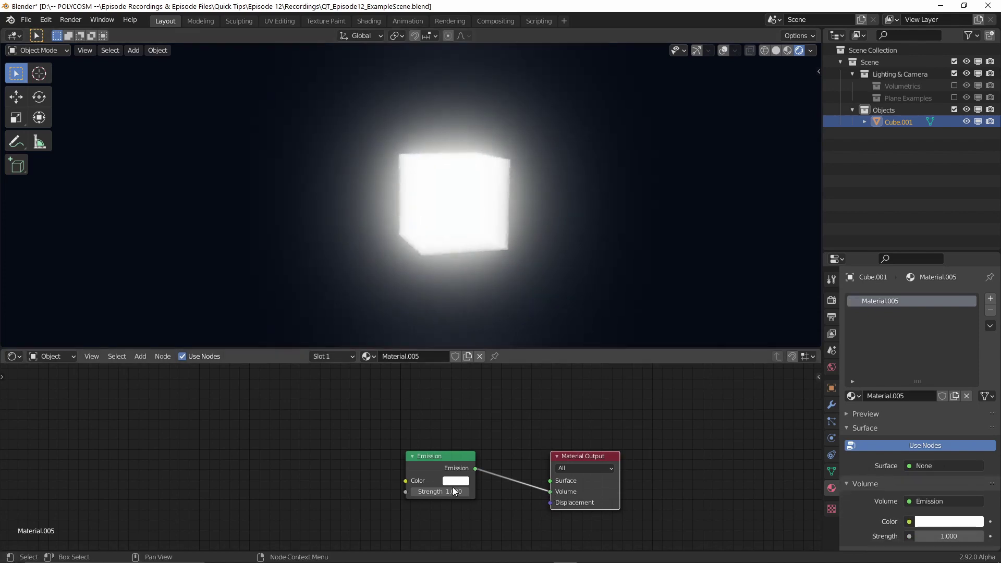
{"action": "left_click_drag", "start_coordinate": [448, 491], "coordinate": [417, 492]}
{"action": "scroll", "coordinate": [489, 250], "scroll_direction": "up", "scroll_amount": 2}
{"action": "middle_click_drag", "start_coordinate": [489, 250], "coordinate": [579, 252]}
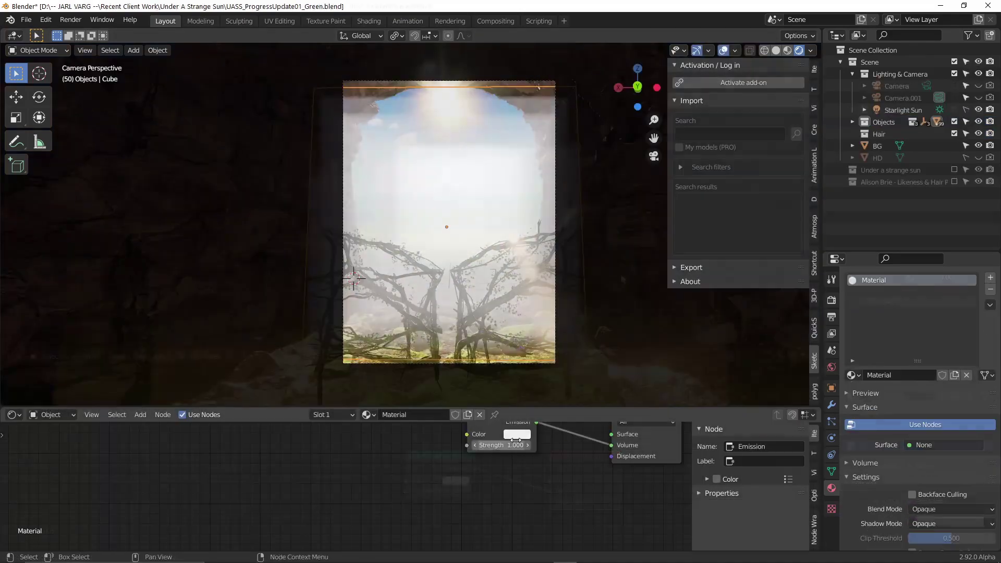
Set the volume cube's Emission strength to 0.2 in the cave scene and scale the cube up by 1.438.
{"action": "left_click", "coordinate": [516, 443]}
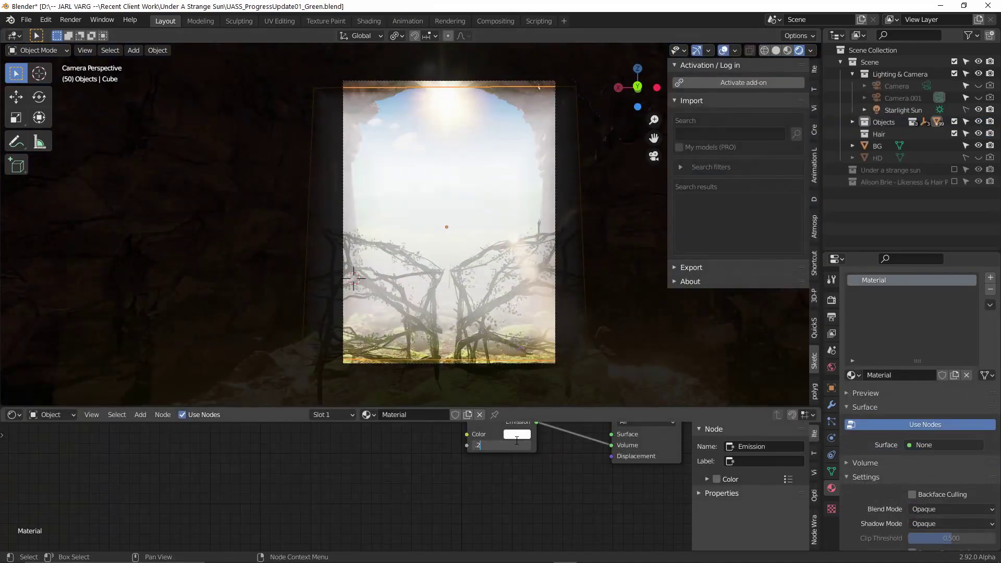
{"action": "key", "text": "Return"}
{"action": "middle_click_drag", "start_coordinate": [386, 271], "coordinate": [497, 321]}
{"action": "scroll", "coordinate": [447, 284], "scroll_direction": "down", "scroll_amount": 8}
{"action": "scroll", "coordinate": [497, 320], "scroll_direction": "down", "scroll_amount": 3}
{"action": "key", "text": "s"}
{"action": "left_click", "coordinate": [801, 197]}
Raise the volume cube about 2.97 m along Z, shifting it slightly in X and Y.
{"action": "key", "text": "g"}
{"action": "key", "text": "y"}
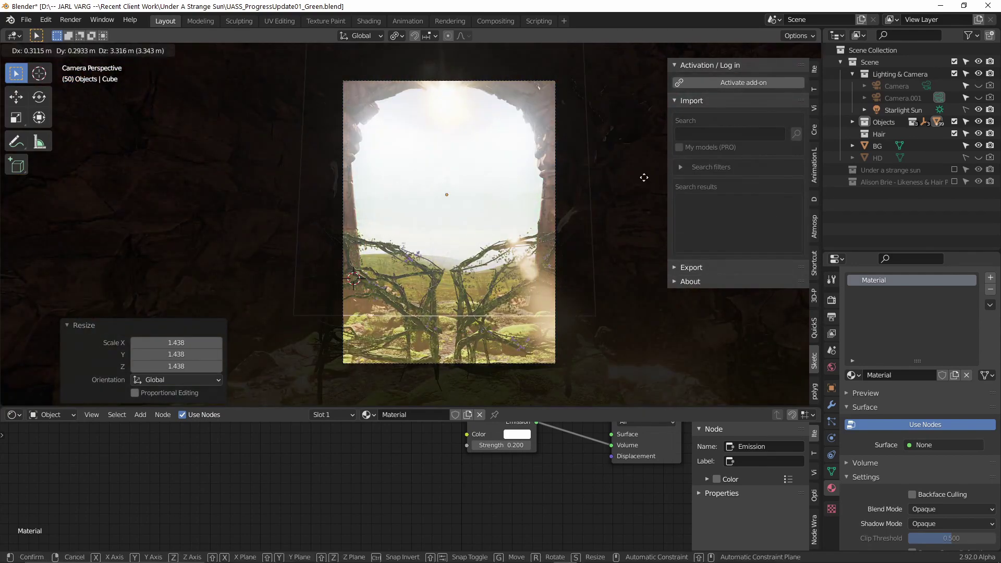
{"action": "left_click", "coordinate": [645, 183]}
Set the volume cube's Emission strength to 0.08 and change its colour to salmon red.
{"action": "left_click", "coordinate": [516, 445]}
{"action": "type", "text": "0.05"}
{"action": "key", "text": "Return"}
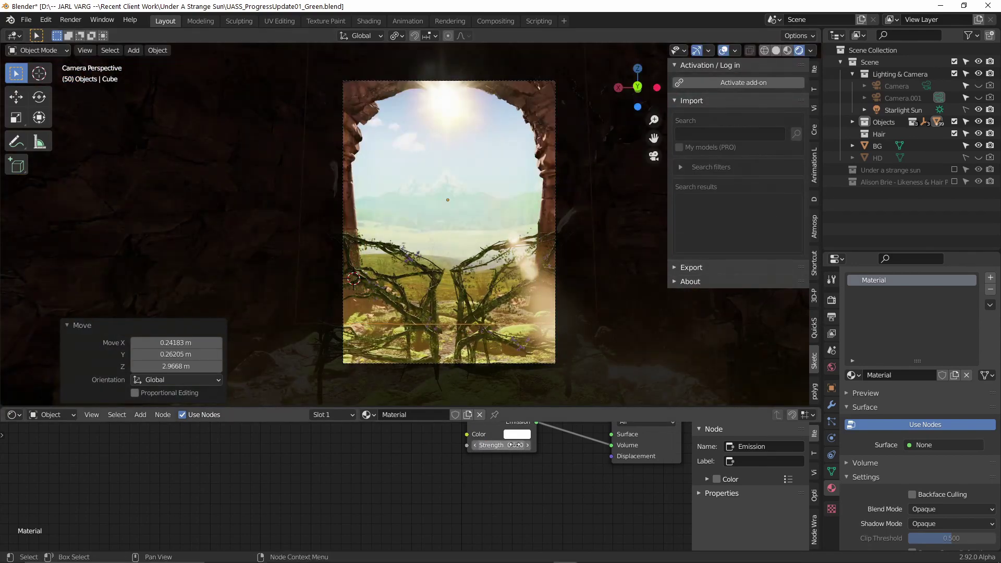
{"action": "left_click", "coordinate": [517, 434]}
Scale the volume cube by about -0.246 along Y and move it about 3.59 m along Y.
{"action": "mouse_move", "coordinate": [544, 338]}
{"action": "left_mouse_down"}
{"action": "mouse_move", "coordinate": [582, 321]}
{"action": "mouse_move", "coordinate": [562, 361]}
{"action": "mouse_move", "coordinate": [539, 364]}
{"action": "left_mouse_up"}
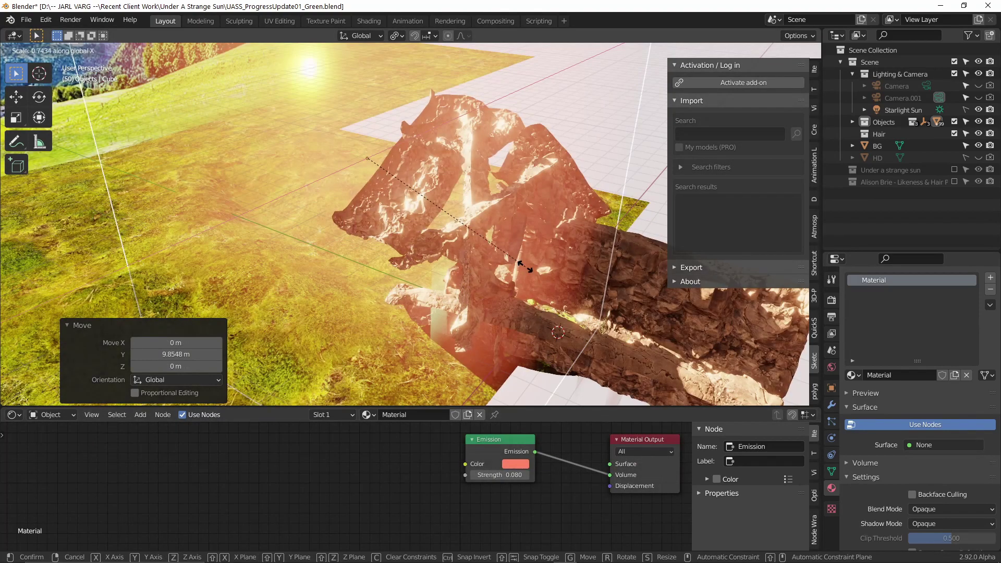
{"action": "key", "text": "s"}
{"action": "key", "text": "y"}
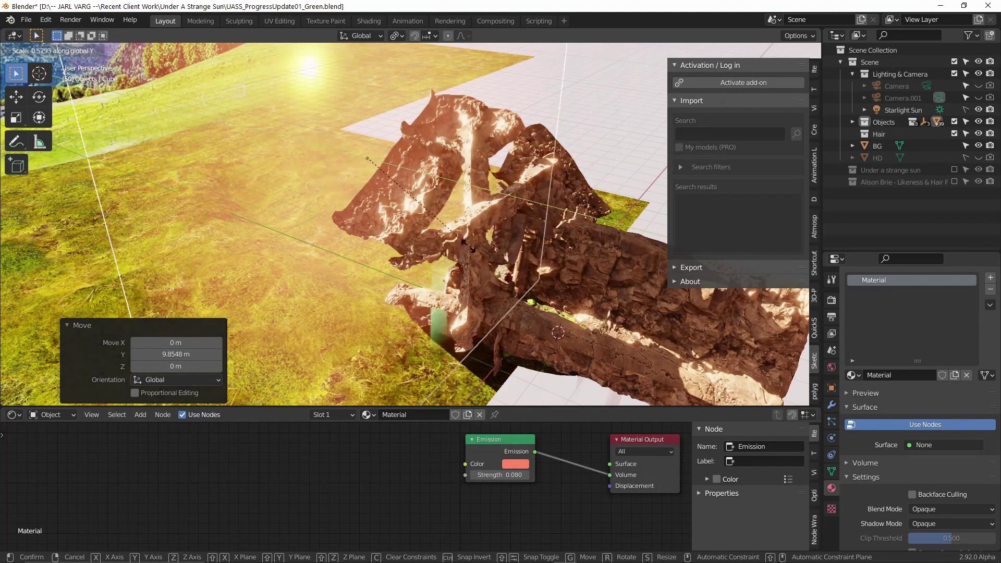
{"action": "left_click", "coordinate": [359, 168]}
{"action": "key", "text": "g"}
{"action": "key", "text": "y"}
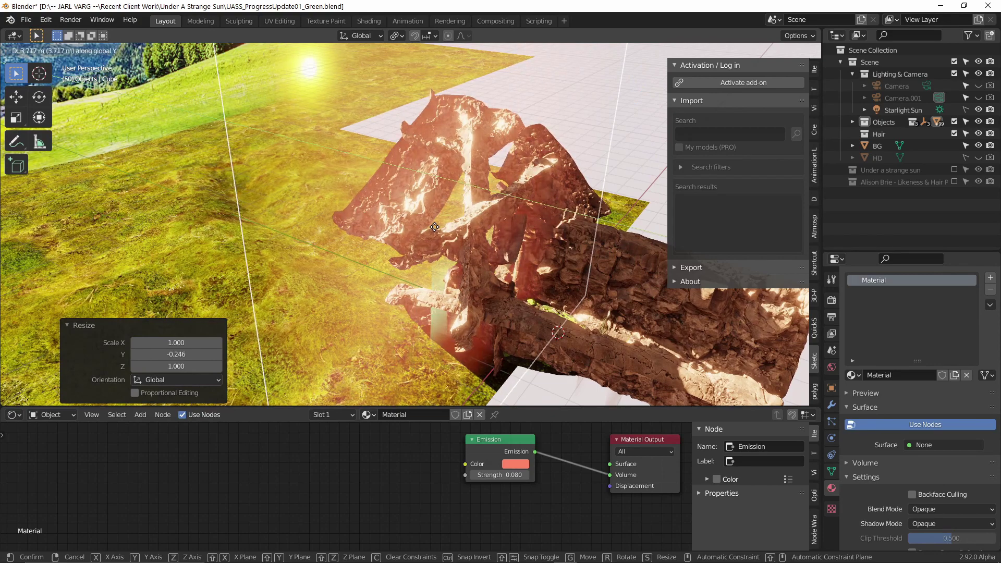
{"action": "left_click", "coordinate": [623, 272]}
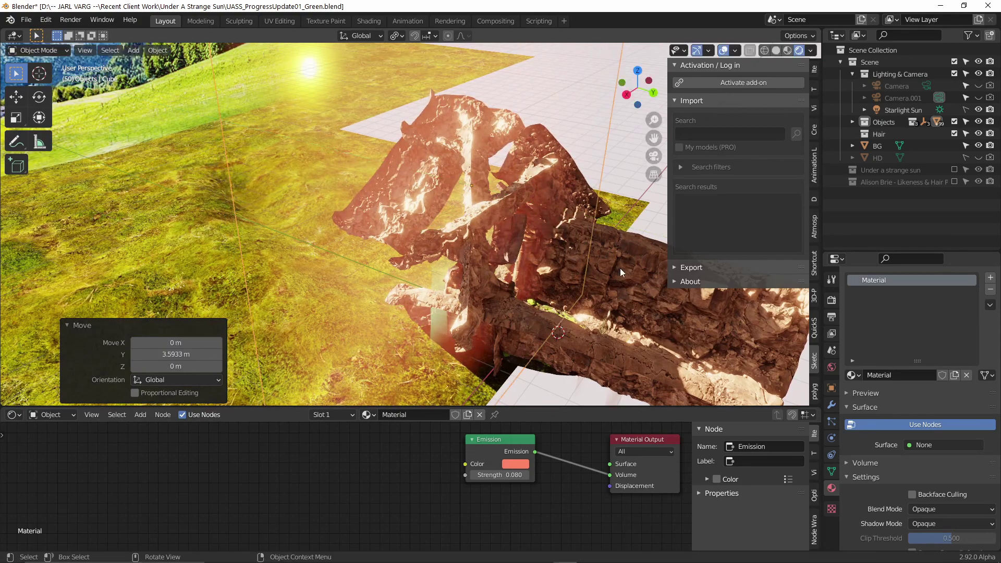
Move the volume cube slightly along the Y axis around the rock arches in the cave scene.
{"action": "scroll", "coordinate": [623, 272], "scroll_direction": "up", "scroll_amount": 2}
{"action": "middle_click_drag", "start_coordinate": [623, 272], "coordinate": [537, 264], "text": "shift"}
{"action": "key", "text": "g"}
{"action": "key", "text": "y"}
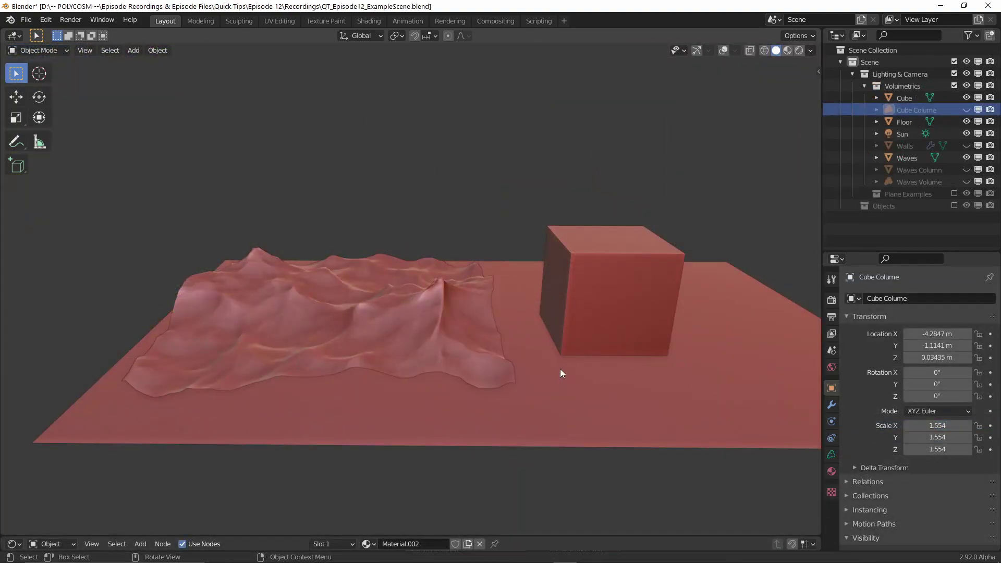
{"action": "mouse_move", "coordinate": [560, 368]}
{"action": "middle_mouse_down"}
{"action": "mouse_move", "coordinate": [517, 380]}
{"action": "mouse_move", "coordinate": [584, 380]}
{"action": "mouse_move", "coordinate": [555, 376]}
{"action": "middle_mouse_up"}
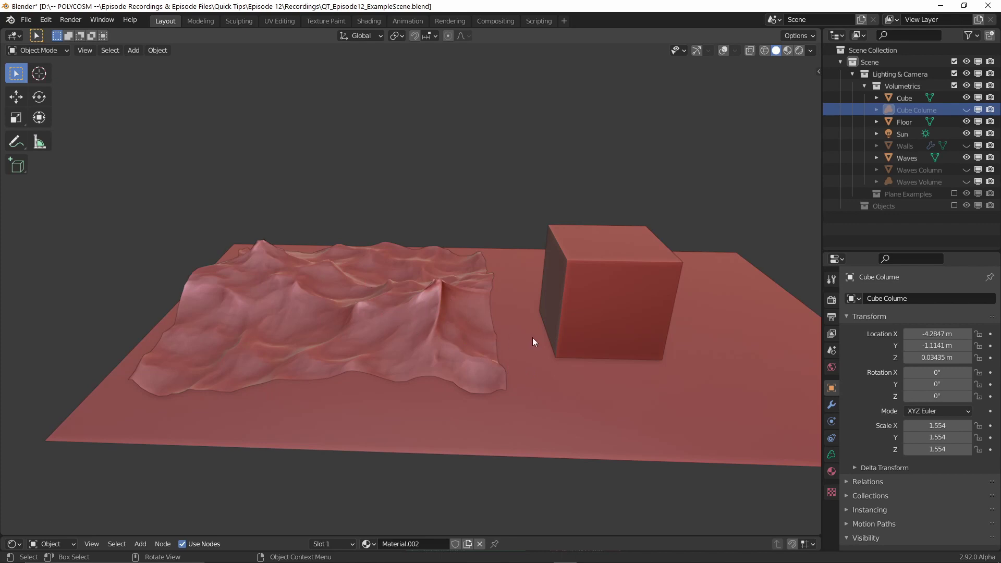
Add an empty volume object to the example scene and give it a Mesh to Volume modifier.
{"action": "mouse_move", "coordinate": [534, 340]}
{"action": "middle_mouse_down"}
{"action": "mouse_move", "coordinate": [558, 347]}
{"action": "mouse_move", "coordinate": [520, 347]}
{"action": "middle_mouse_up"}
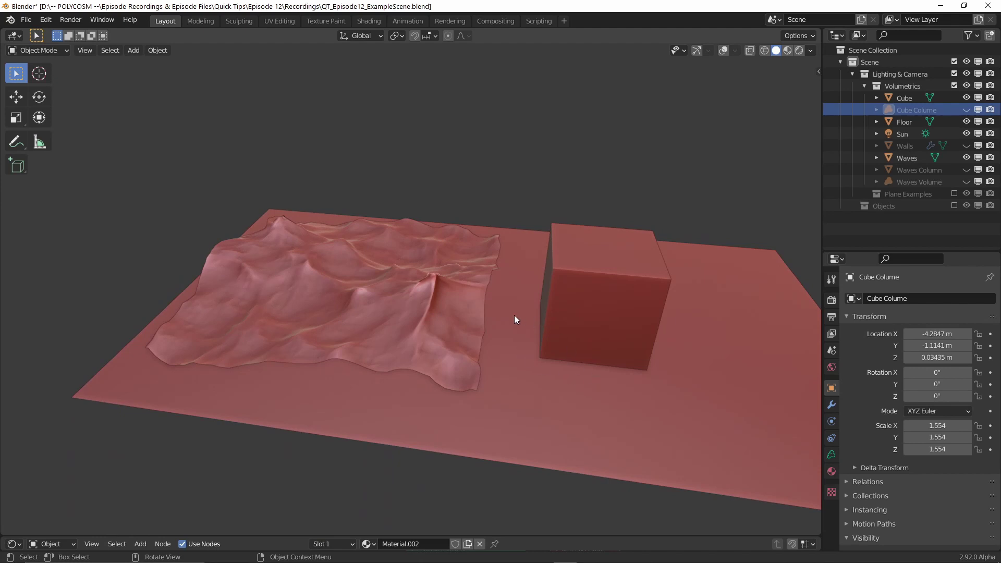
{"action": "key", "text": "shift+a"}
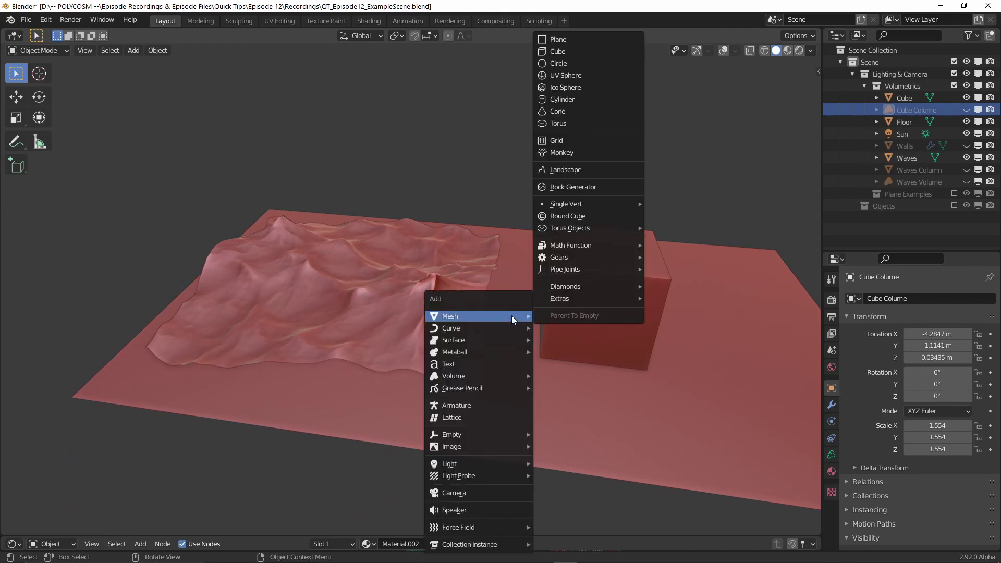
{"action": "mouse_move", "coordinate": [486, 376]}
{"action": "left_click", "coordinate": [552, 389]}
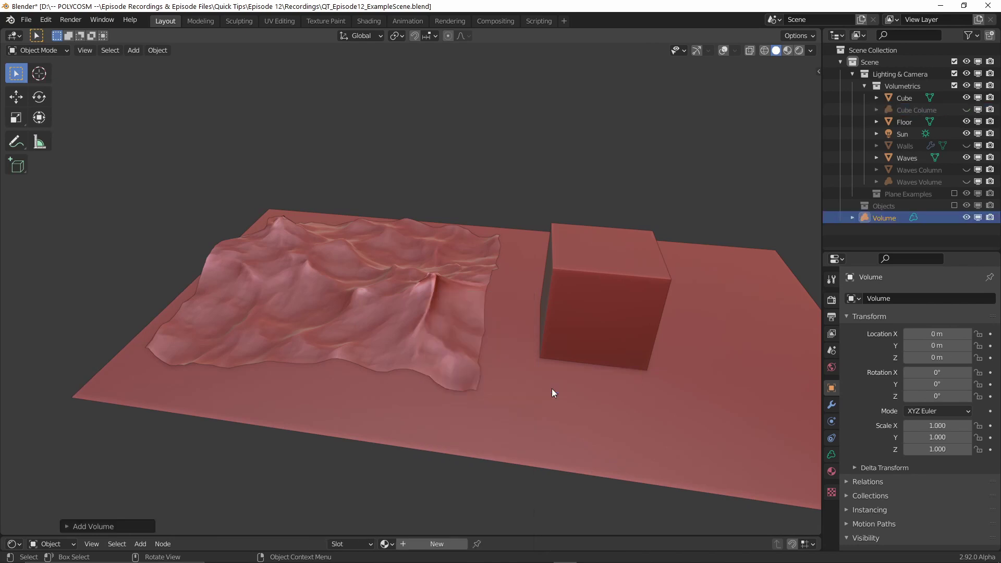
{"action": "left_click", "coordinate": [831, 406]}
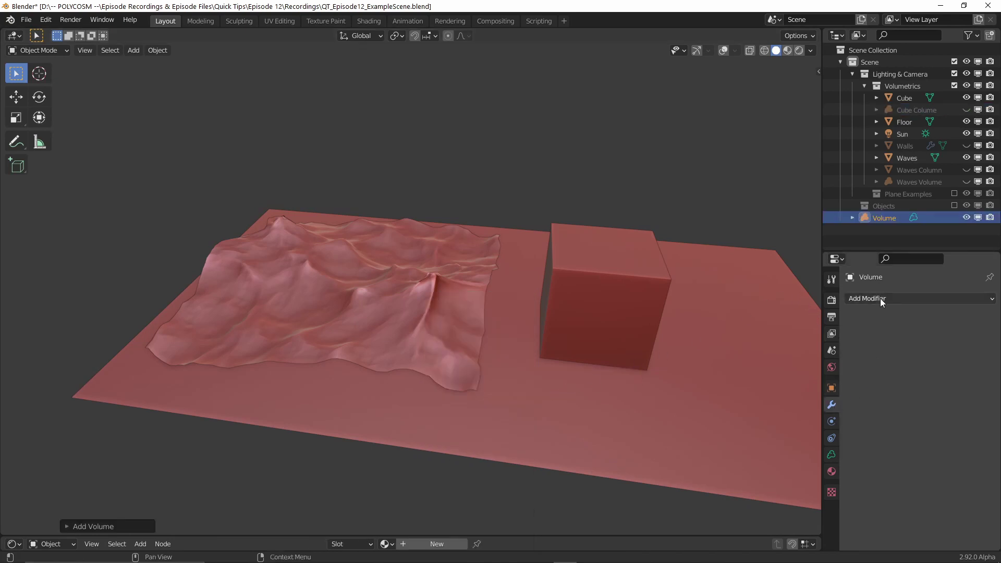
{"action": "left_click", "coordinate": [881, 298]}
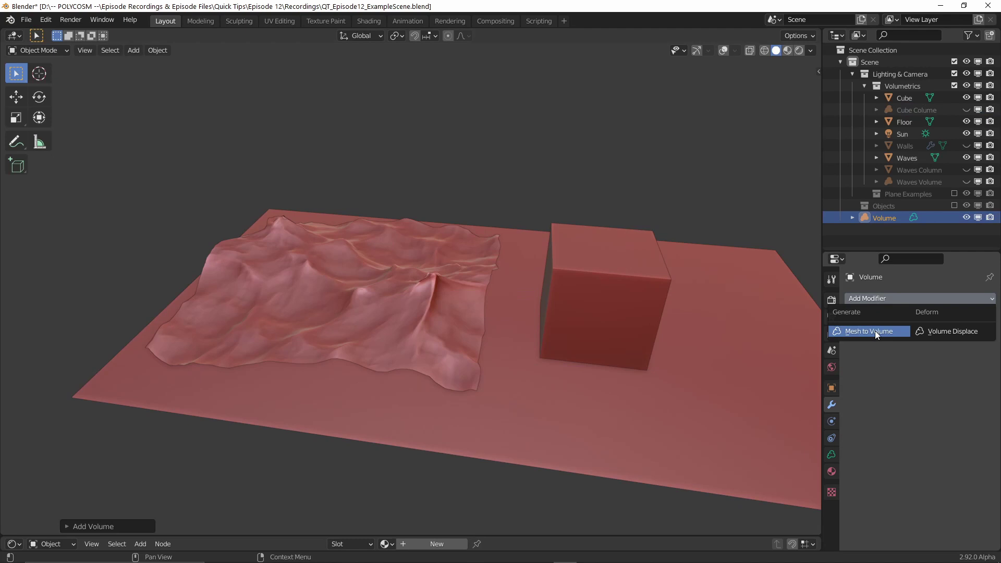
{"action": "left_click", "coordinate": [875, 330]}
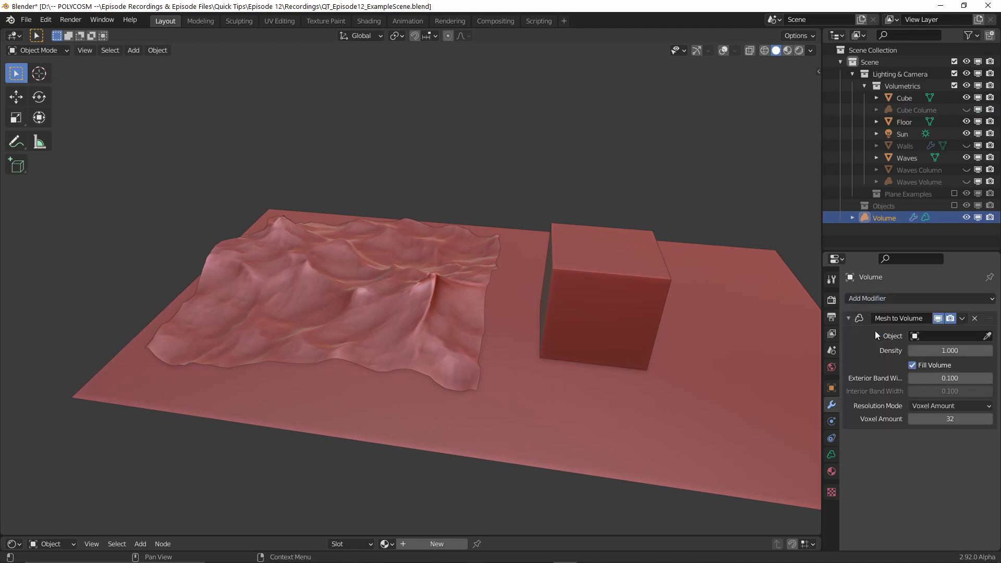
Use the Waves mesh as the modifier's source object and set the Voxel Amount to 300.
{"action": "left_click", "coordinate": [987, 336]}
{"action": "left_click", "coordinate": [447, 271]}
{"action": "left_click", "coordinate": [970, 419]}
{"action": "type", "text": "300"}
{"action": "key", "text": "Return"}
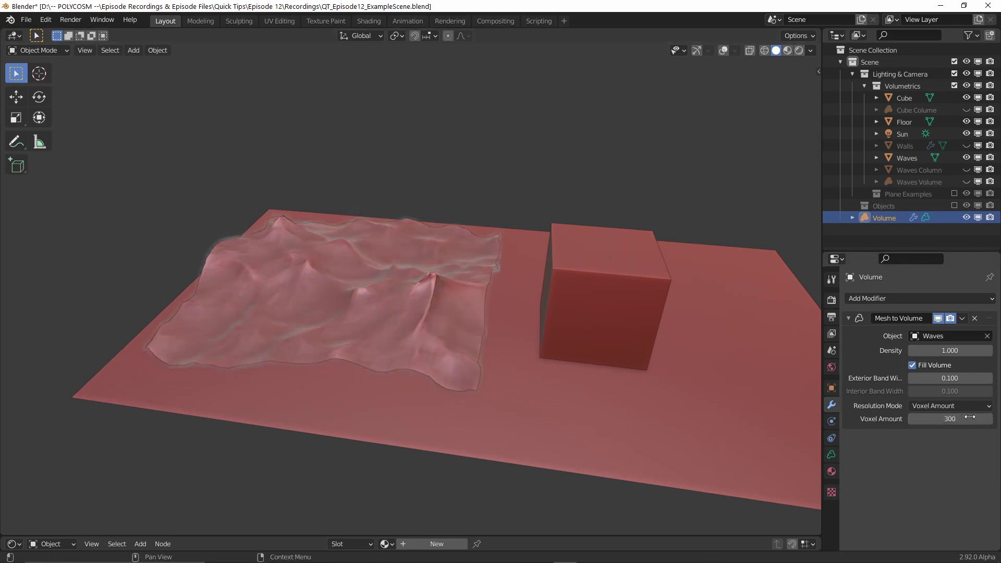
Hide the original Waves mesh and preview the new volume in rendered shading.
{"action": "left_click", "coordinate": [966, 158]}
{"action": "scroll", "coordinate": [443, 333], "scroll_direction": "up", "scroll_amount": 2}
{"action": "middle_click_drag", "start_coordinate": [443, 333], "coordinate": [536, 317]}
{"action": "mouse_move", "coordinate": [950, 350]}
{"action": "left_mouse_down"}
{"action": "mouse_move", "coordinate": [980, 351]}
{"action": "mouse_move", "coordinate": [955, 351]}
{"action": "left_mouse_up"}
{"action": "left_click", "coordinate": [799, 51]}
{"action": "scroll", "coordinate": [646, 317], "scroll_direction": "down", "scroll_amount": 2}
{"action": "middle_click_drag", "start_coordinate": [610, 323], "coordinate": [550, 334]}
Set the Mesh to Volume modifier's Density to 12 for the waves volume.
{"action": "left_click_drag", "start_coordinate": [950, 350], "coordinate": [976, 351]}
{"action": "middle_click_drag", "start_coordinate": [730, 338], "coordinate": [681, 341]}
{"action": "left_click_drag", "start_coordinate": [945, 349], "coordinate": [965, 350]}
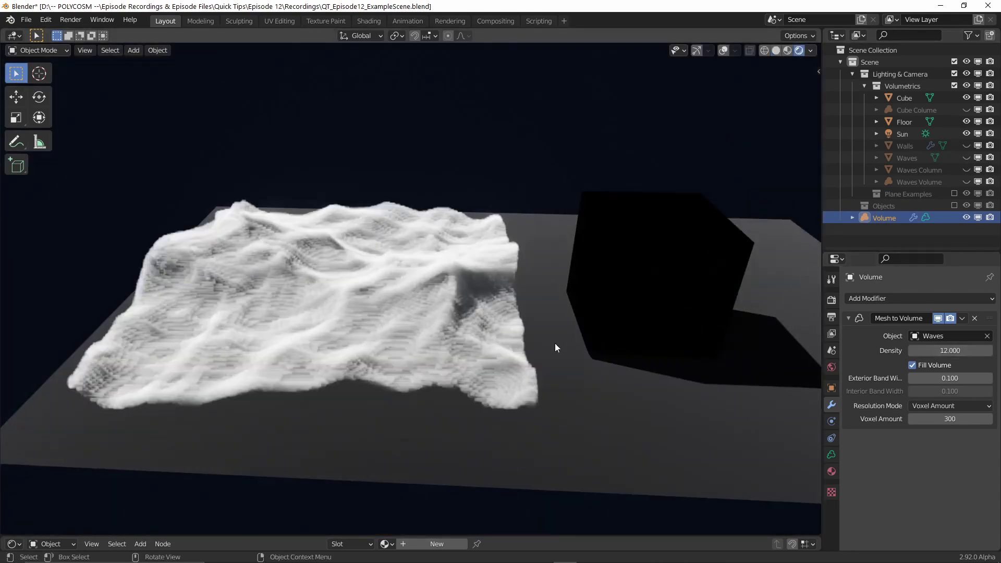
{"action": "middle_click_drag", "start_coordinate": [552, 346], "coordinate": [589, 348]}
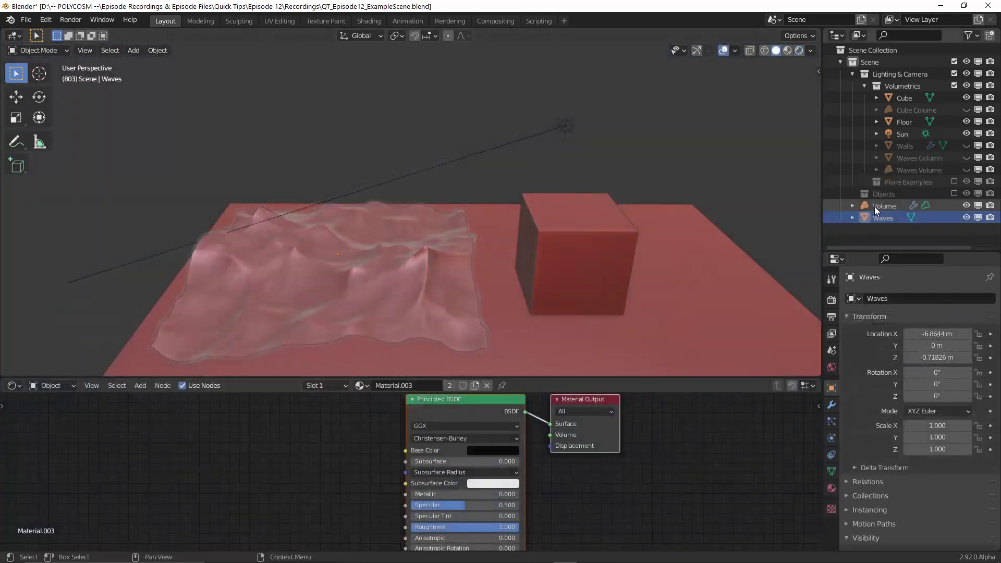
Scale the Volume and Waves objects together by 1.176 and move them along the Z axis.
{"action": "left_click", "coordinate": [875, 206], "text": "ctrl"}
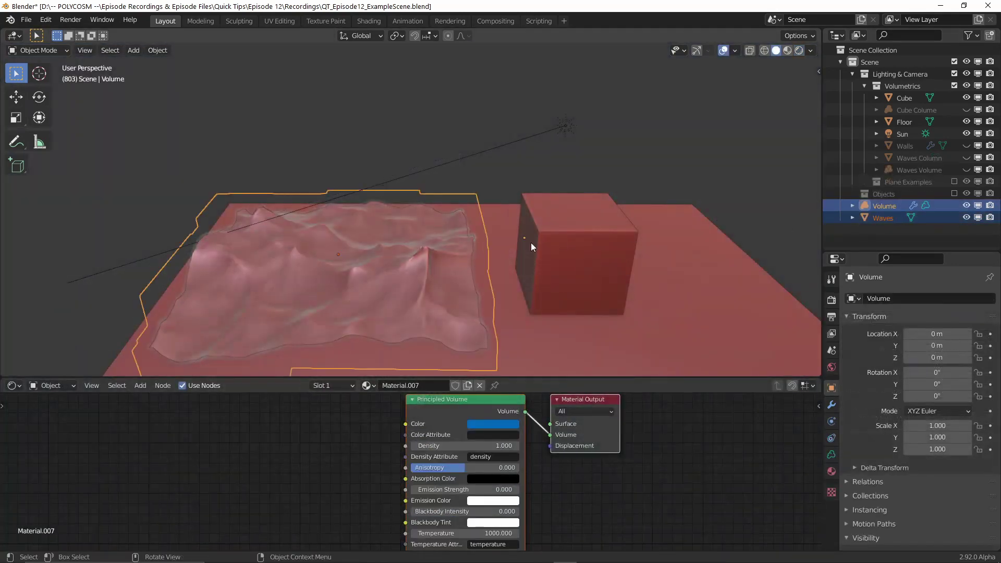
{"action": "key", "text": "s"}
{"action": "left_click", "coordinate": [544, 230]}
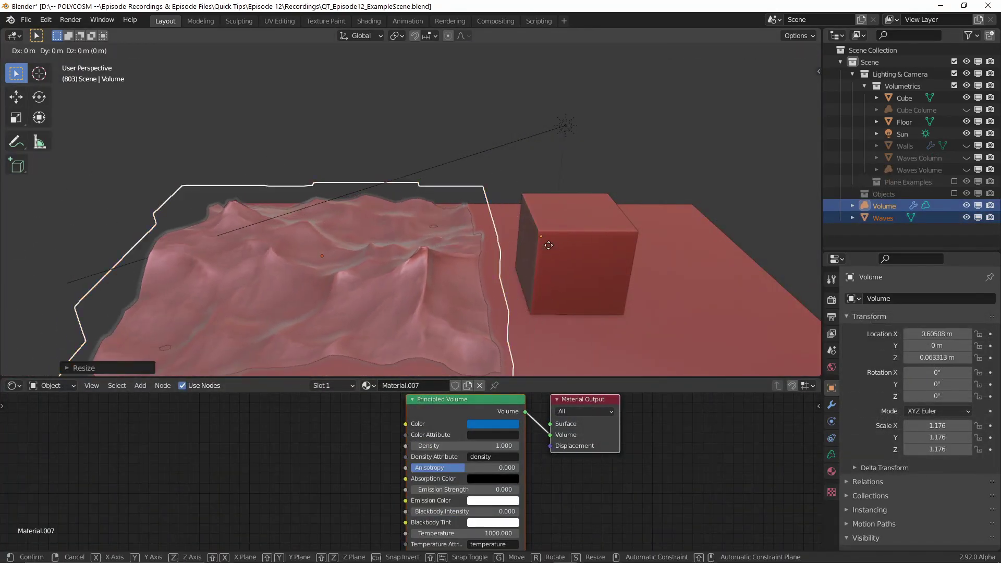
{"action": "key", "text": "g"}
{"action": "key", "text": "z"}
{"action": "left_click", "coordinate": [559, 202]}
{"action": "middle_click_drag", "start_coordinate": [559, 202], "coordinate": [597, 237]}
{"action": "key", "text": "s"}
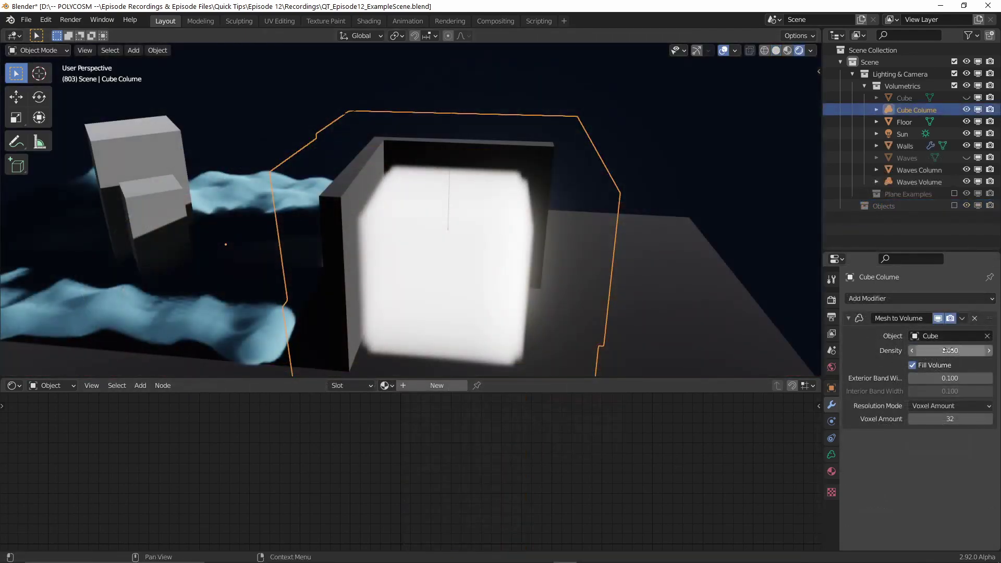
Give the cube volume a new Principled Volume material, colour it magenta and adjust its Anisotropy.
{"action": "left_click", "coordinate": [831, 471]}
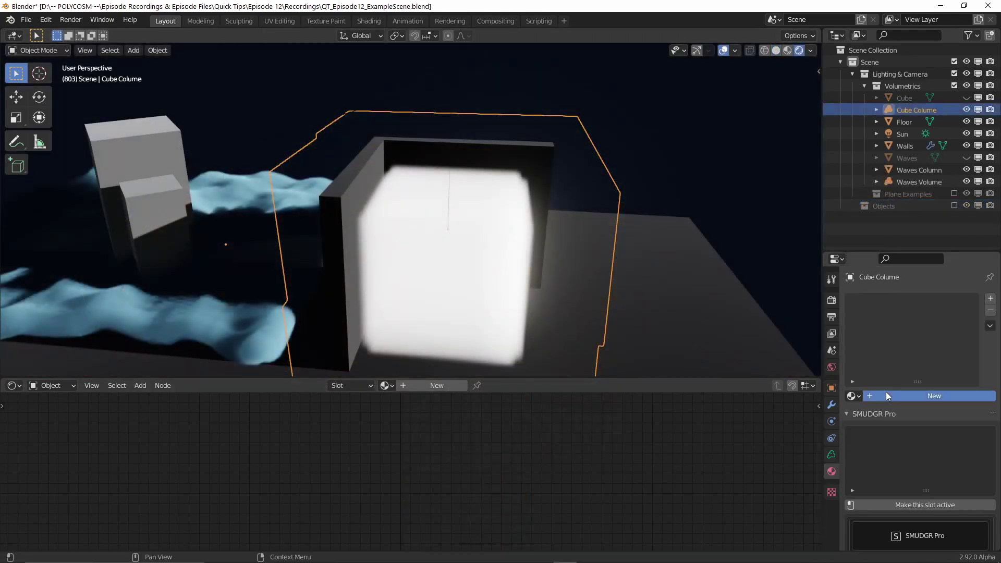
{"action": "left_click", "coordinate": [886, 393]}
{"action": "left_click", "coordinate": [492, 424]}
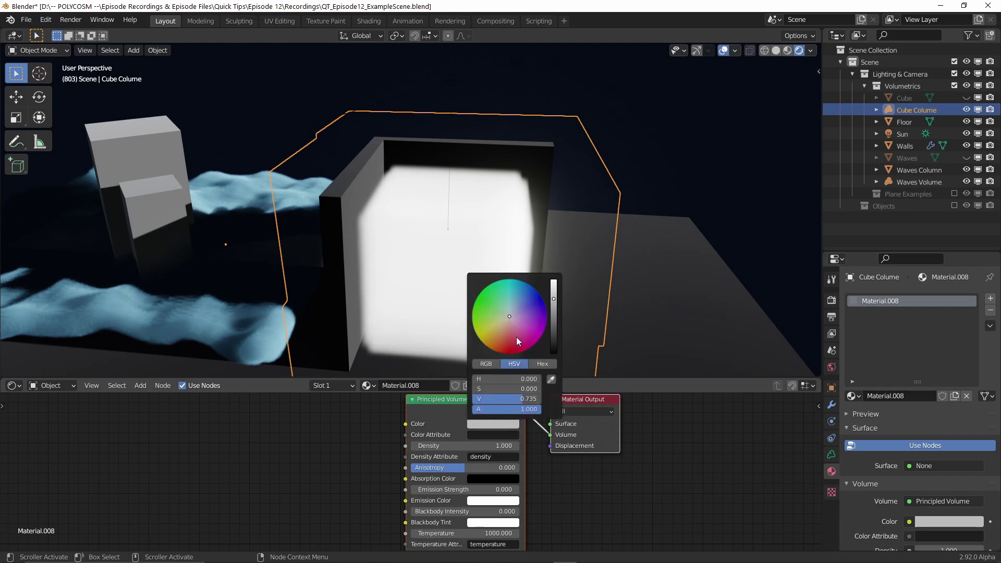
{"action": "mouse_move", "coordinate": [510, 316]}
{"action": "left_mouse_down"}
{"action": "mouse_move", "coordinate": [533, 328]}
{"action": "mouse_move", "coordinate": [528, 338]}
{"action": "left_mouse_up"}
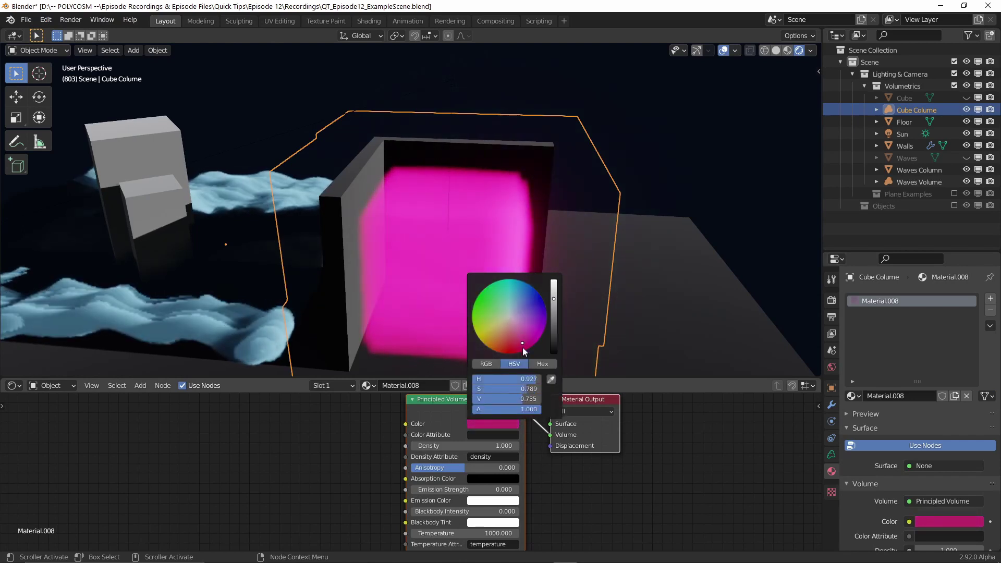
{"action": "left_click_drag", "start_coordinate": [494, 468], "coordinate": [500, 467]}
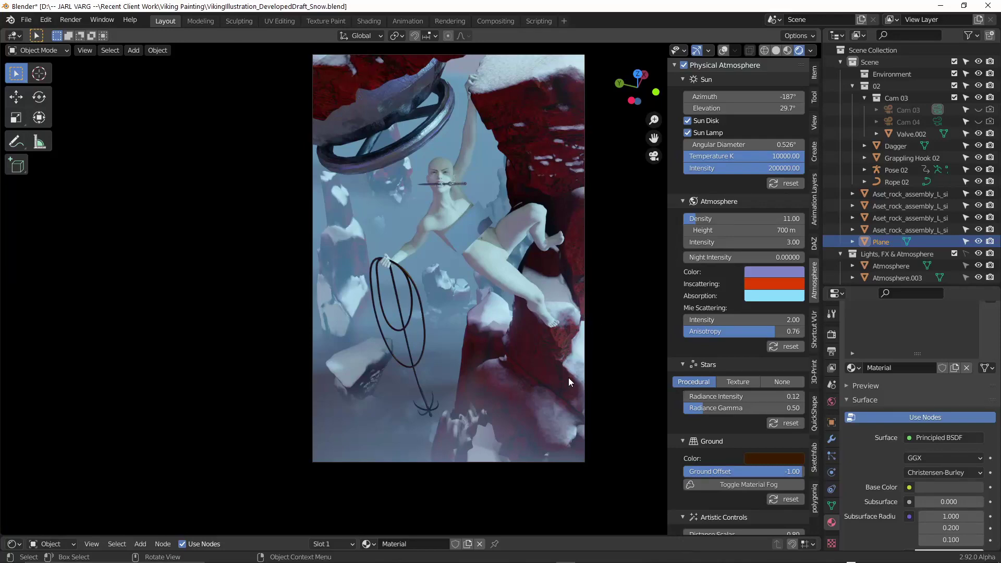
Examine the atmospheric fog around the climbing figure and snowy rocks in the Viking scene from several angles.
{"action": "middle_click_drag", "start_coordinate": [569, 378], "coordinate": [547, 295]}
{"action": "scroll", "coordinate": [570, 380], "scroll_direction": "down", "scroll_amount": 4}
{"action": "middle_click_drag", "start_coordinate": [413, 365], "coordinate": [449, 361]}
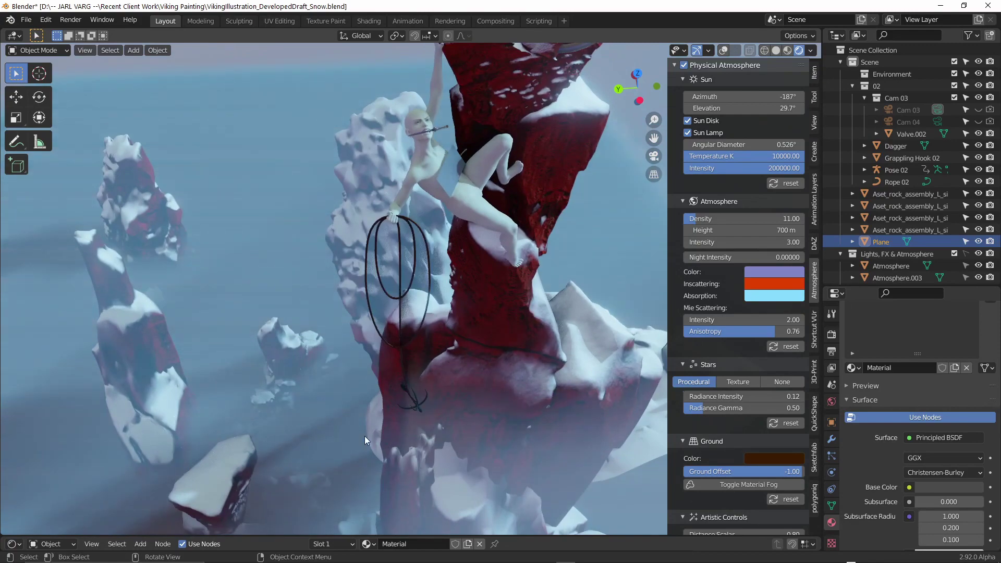
{"action": "middle_click_drag", "start_coordinate": [362, 439], "coordinate": [549, 533], "text": "shift"}
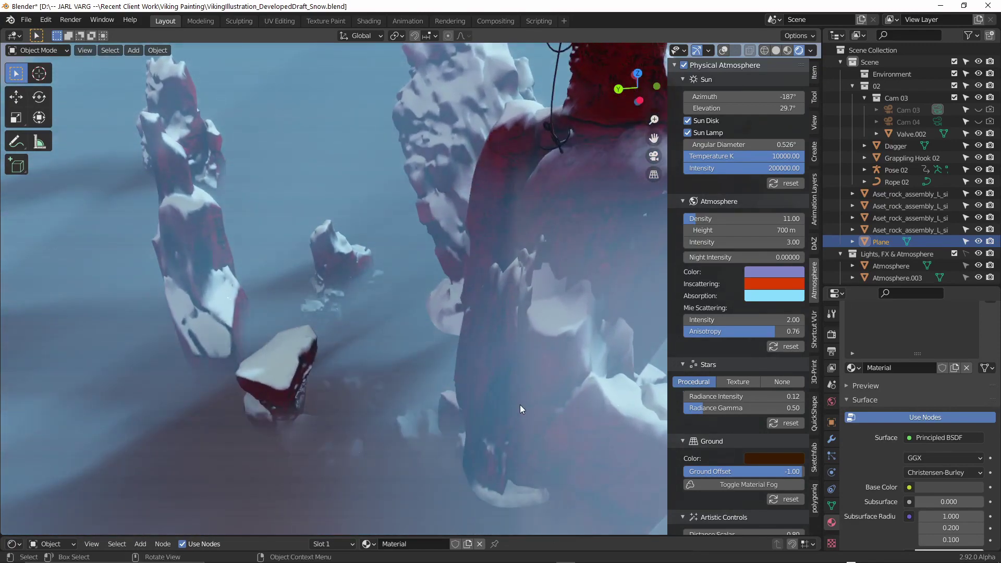
{"action": "scroll", "coordinate": [517, 405], "scroll_direction": "down", "scroll_amount": 4}
{"action": "middle_click_drag", "start_coordinate": [550, 411], "coordinate": [467, 393]}
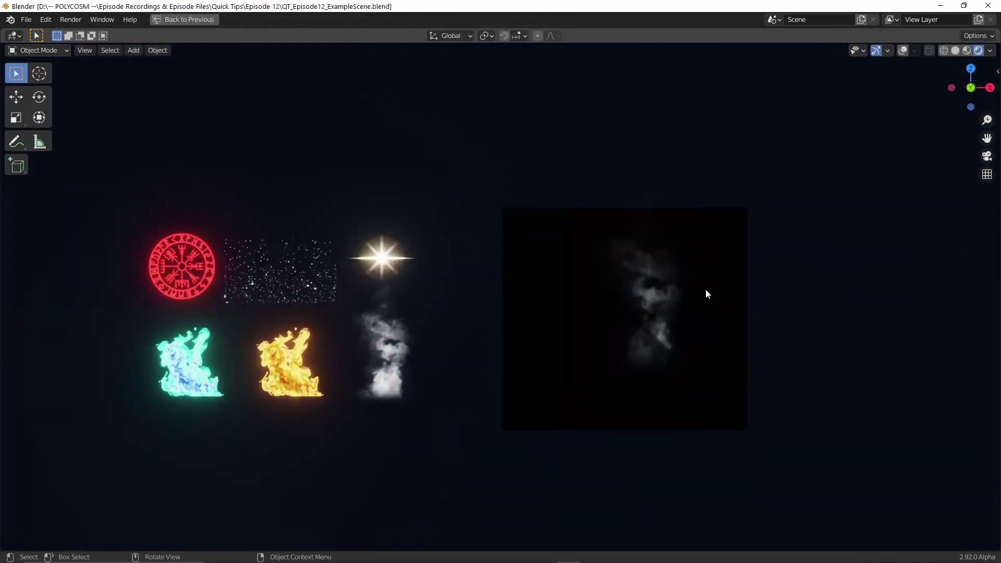
Inspect the rune, particle, flare, fire and smoke plane effects in the example scene from several angles.
{"action": "scroll", "coordinate": [706, 289], "scroll_direction": "up", "scroll_amount": 1}
{"action": "middle_click_drag", "start_coordinate": [456, 324], "coordinate": [678, 297], "text": "shift"}
{"action": "scroll", "coordinate": [716, 307], "scroll_direction": "up", "scroll_amount": 3}
{"action": "middle_click_drag", "start_coordinate": [744, 295], "coordinate": [762, 320], "text": "shift"}
{"action": "scroll", "coordinate": [761, 318], "scroll_direction": "down", "scroll_amount": 2}
{"action": "middle_click_drag", "start_coordinate": [846, 319], "coordinate": [620, 320], "text": "shift"}
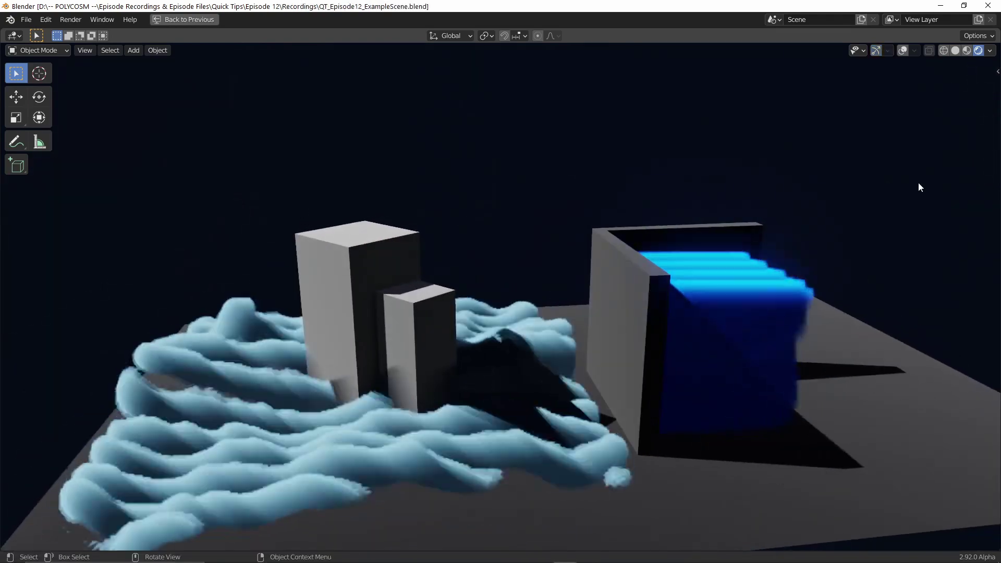
Rotate the sun light to change how the wave and cube volumes are lit.
{"action": "key", "text": "r"}
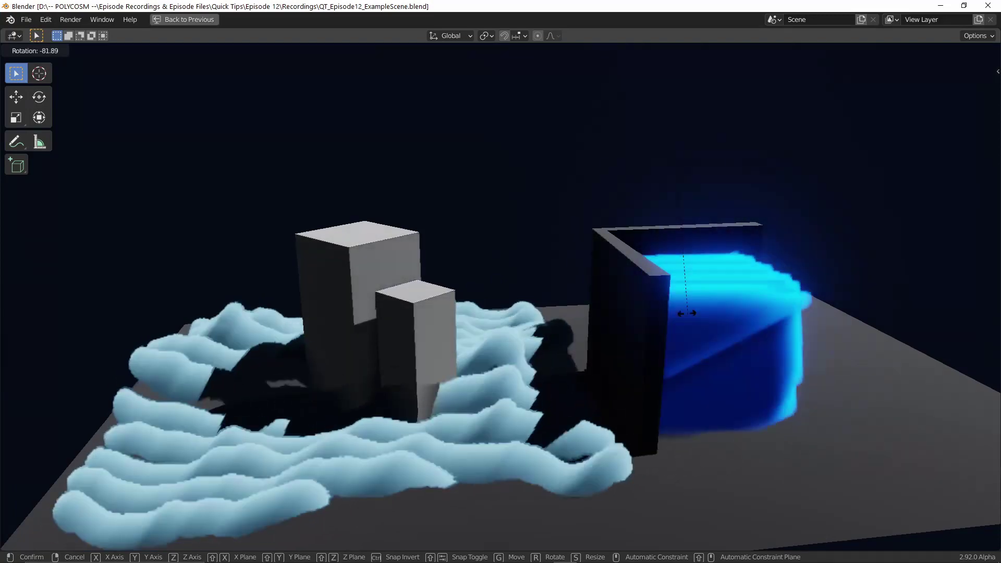
{"action": "left_click", "coordinate": [824, 255]}
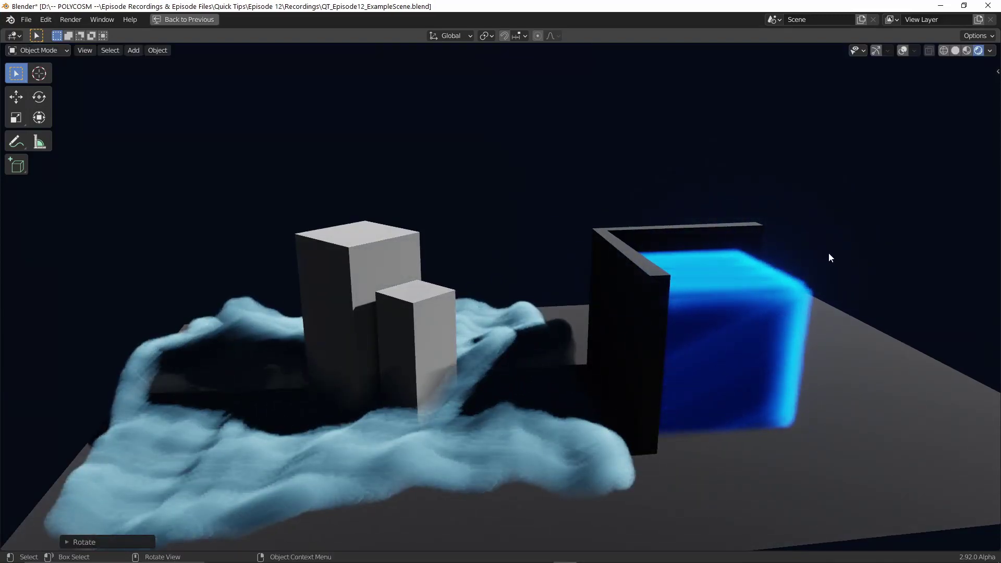